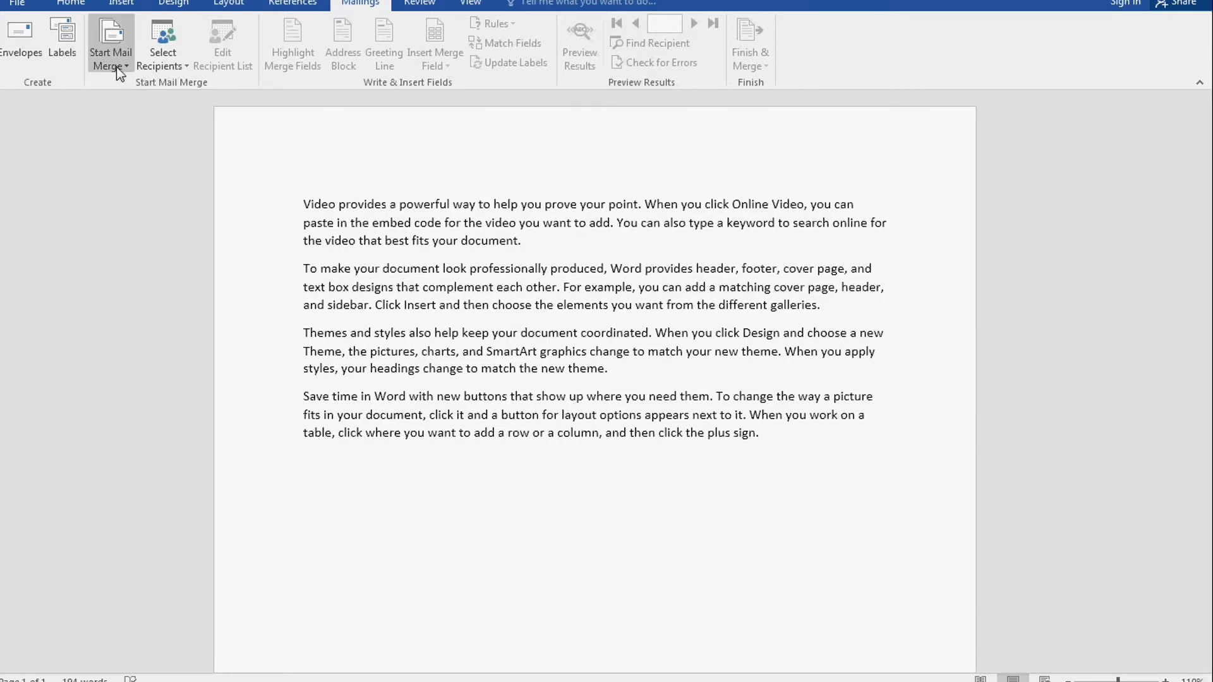
Start a new mail merge recipient list with Type a New List and move the dialog up-left
{"action": "left_click", "coordinate": [178, 71]}
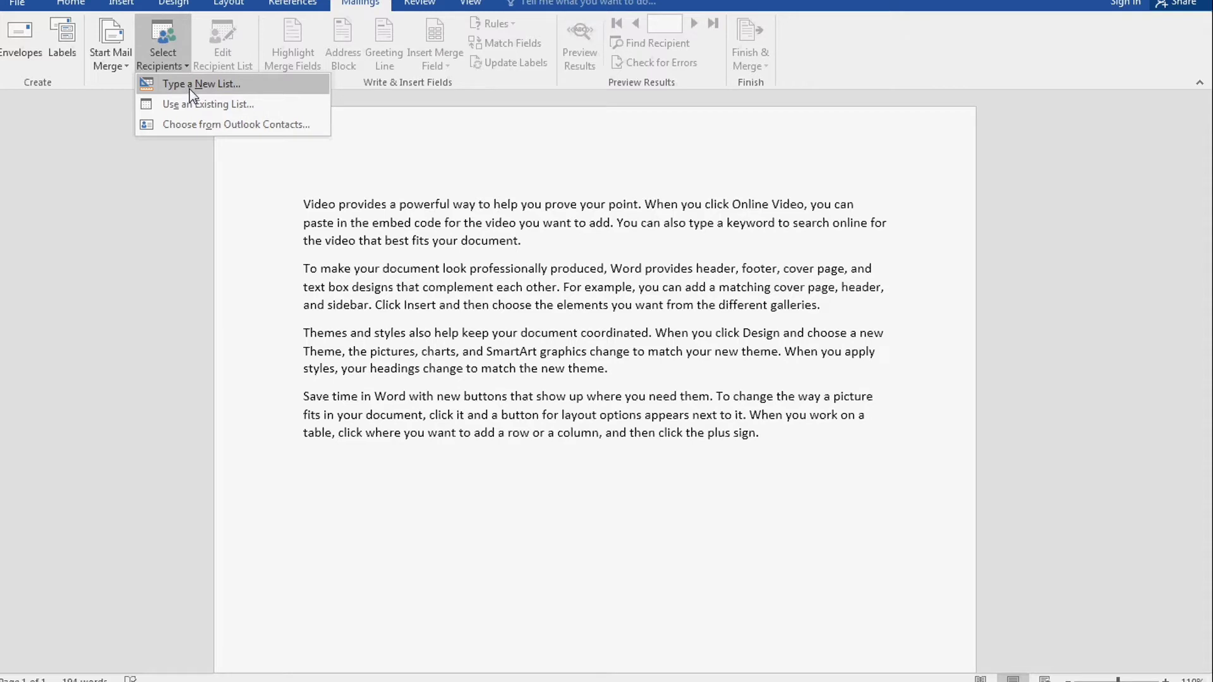
{"action": "left_click", "coordinate": [191, 89]}
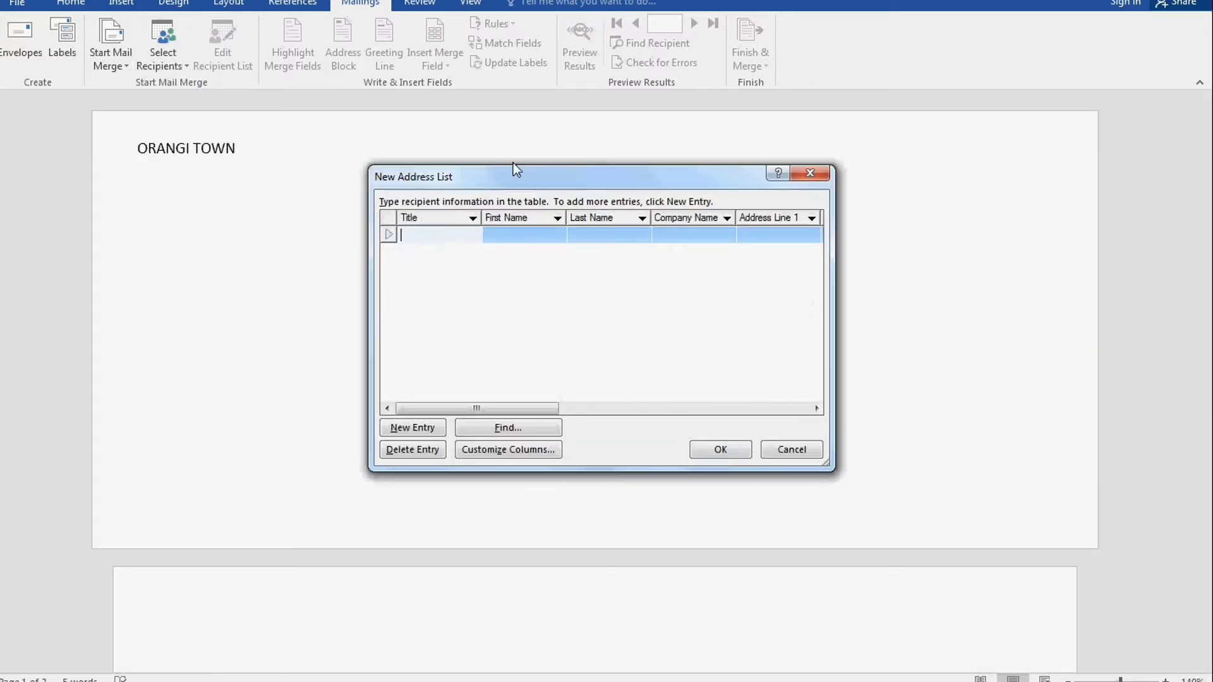
{"action": "left_click_drag", "start_coordinate": [513, 164], "coordinate": [432, 75]}
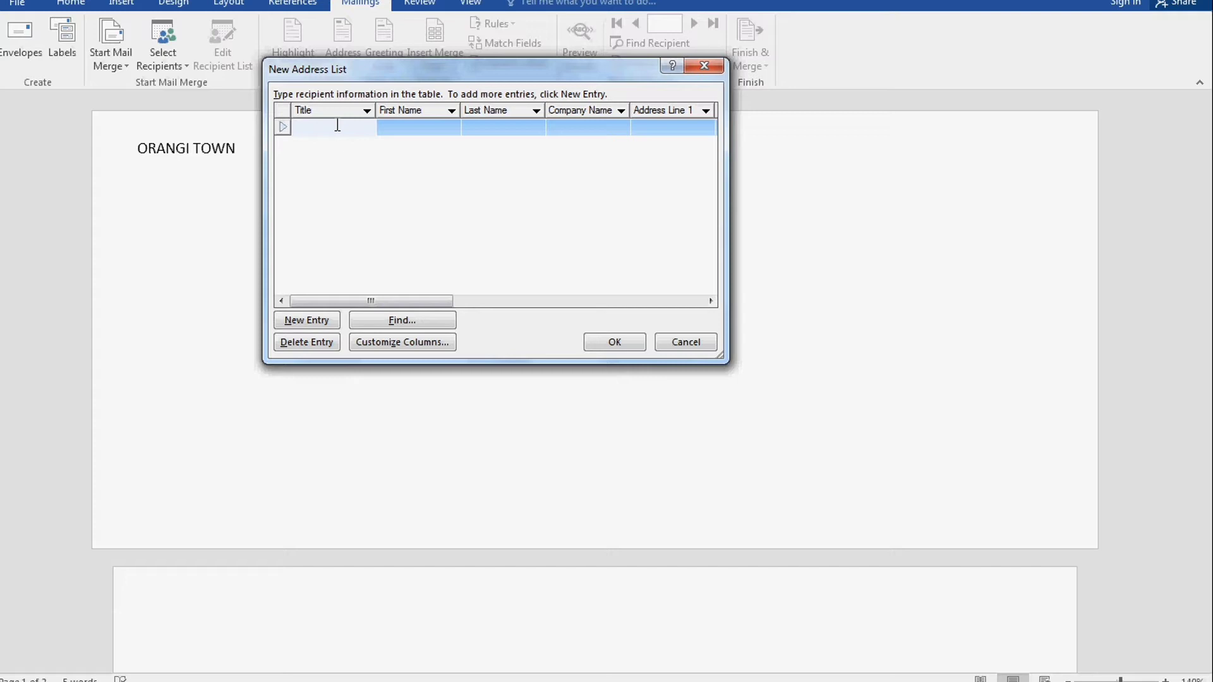
Enter title 'S NO 1' and the first recipient's first and last name
{"action": "type", "text": "S NO 1"}
{"action": "key", "text": "Tab"}
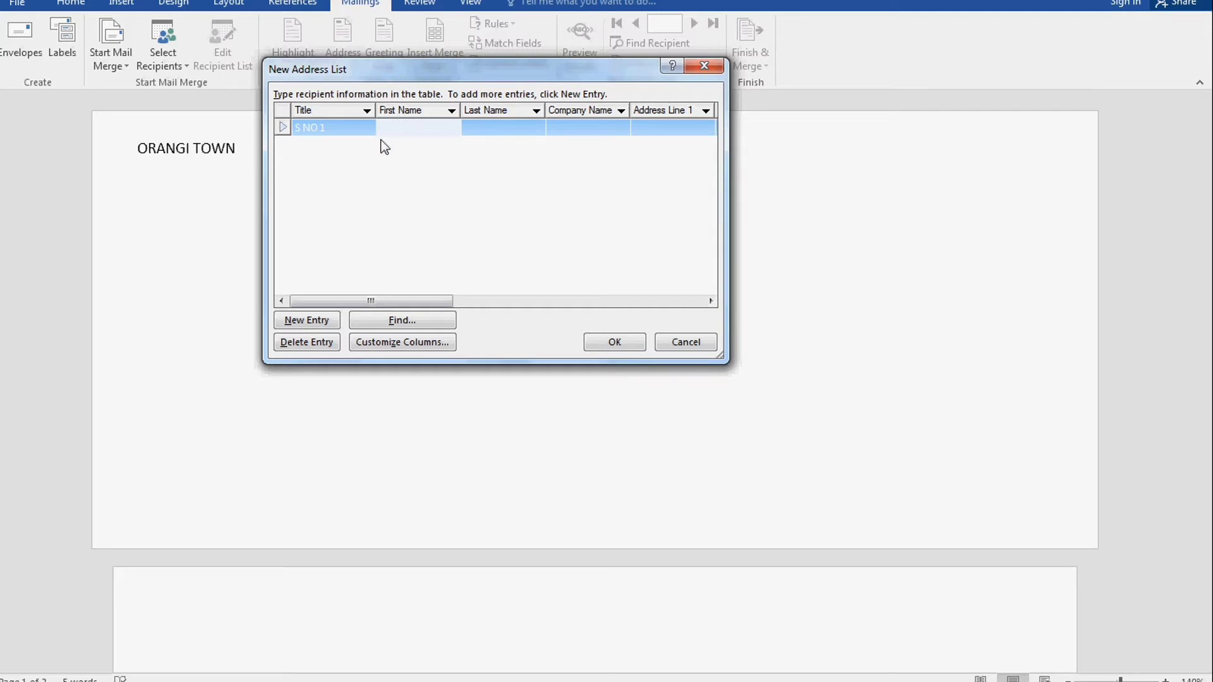
{"action": "key", "text": "Tab"}
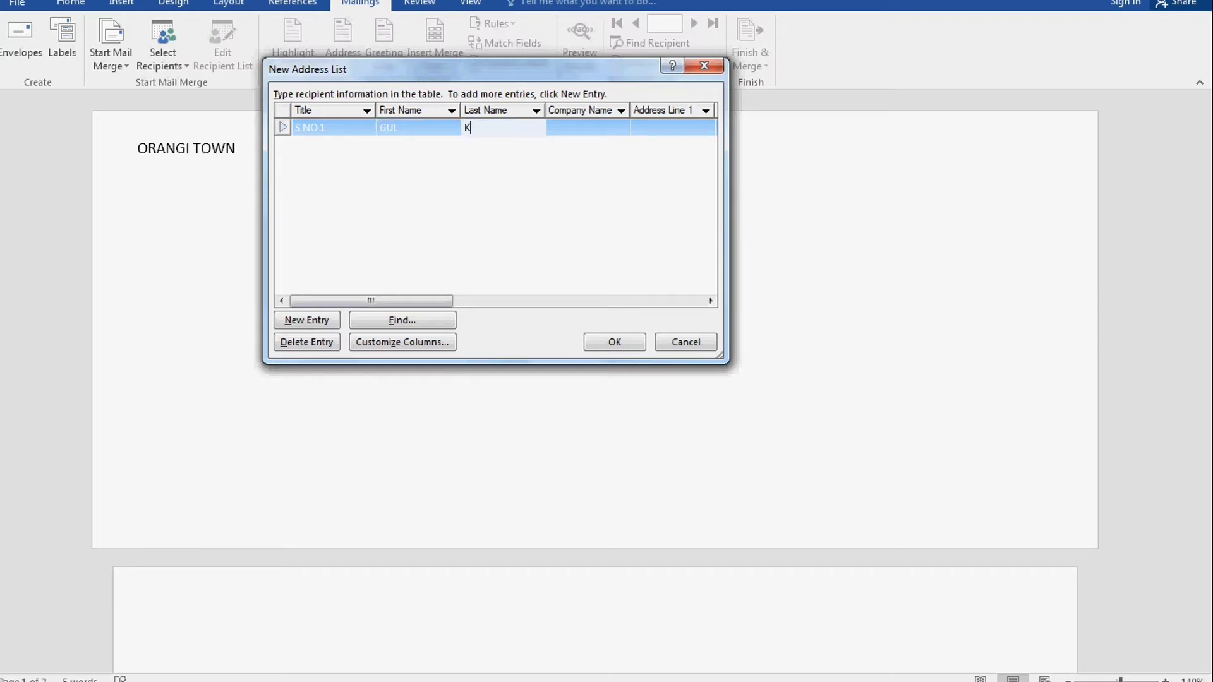
{"action": "key", "text": "Tab"}
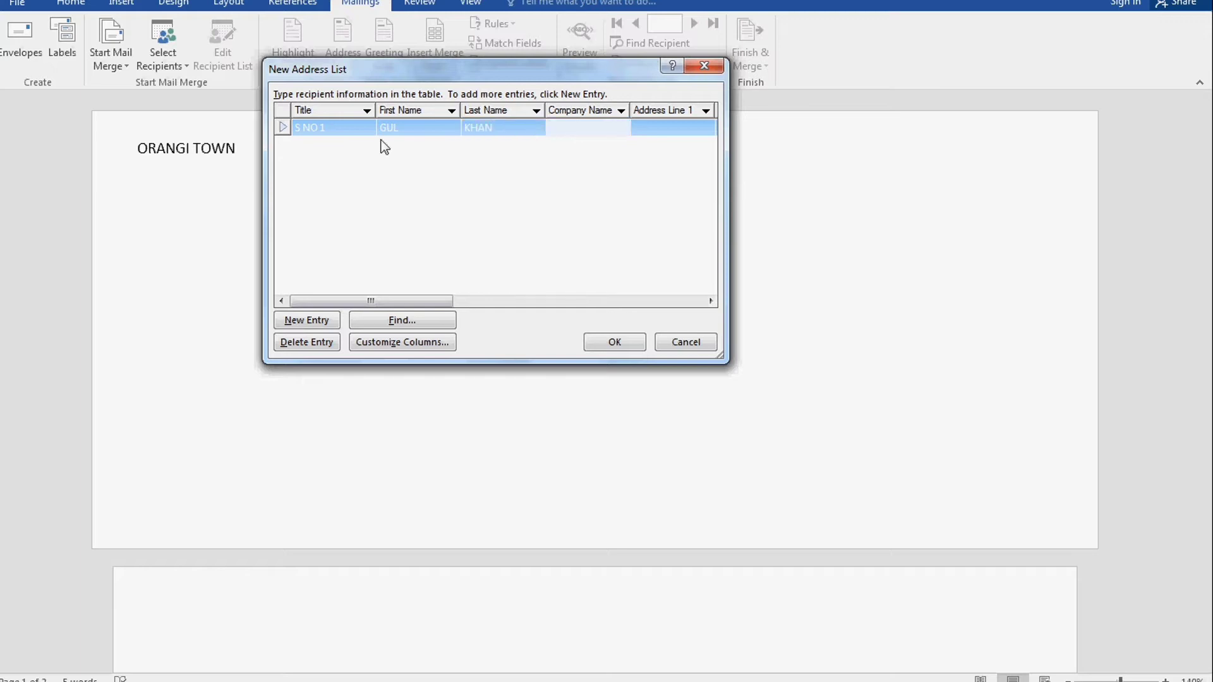
Enter company 'YES', both address lines, city and state for the first recipient
{"action": "type", "text": "YES"}
{"action": "key", "text": "Tab"}
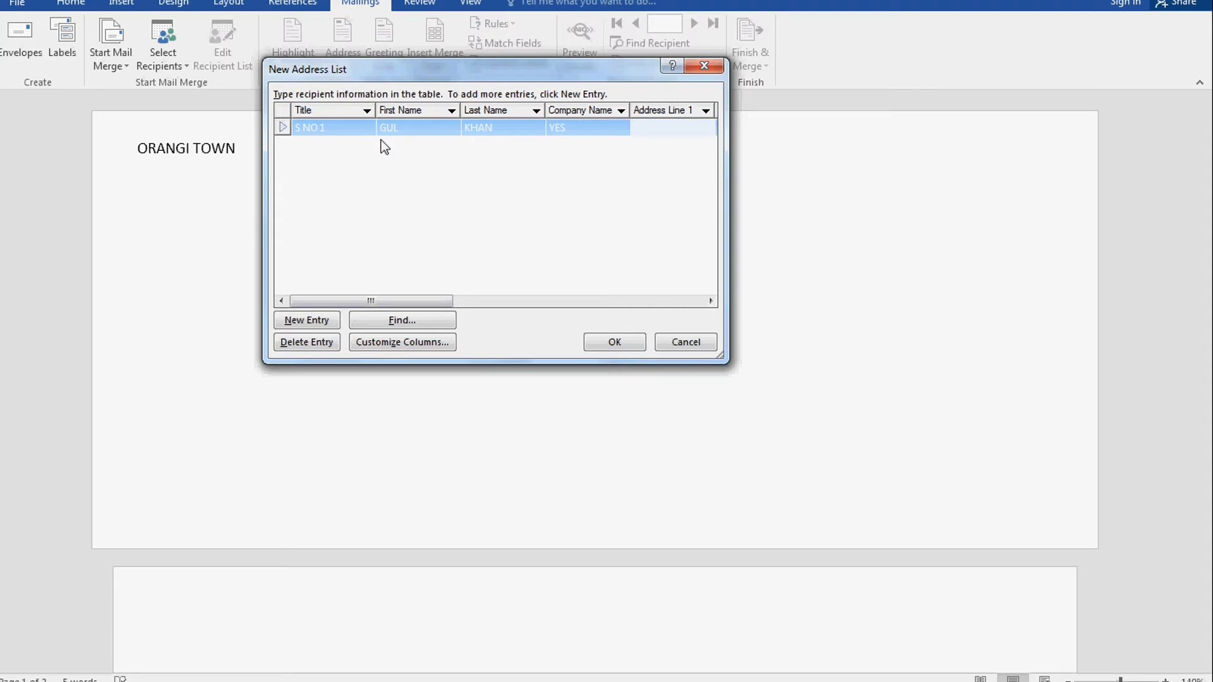
{"action": "type", "text": "BALDIA TOWN"}
{"action": "key", "text": "Tab"}
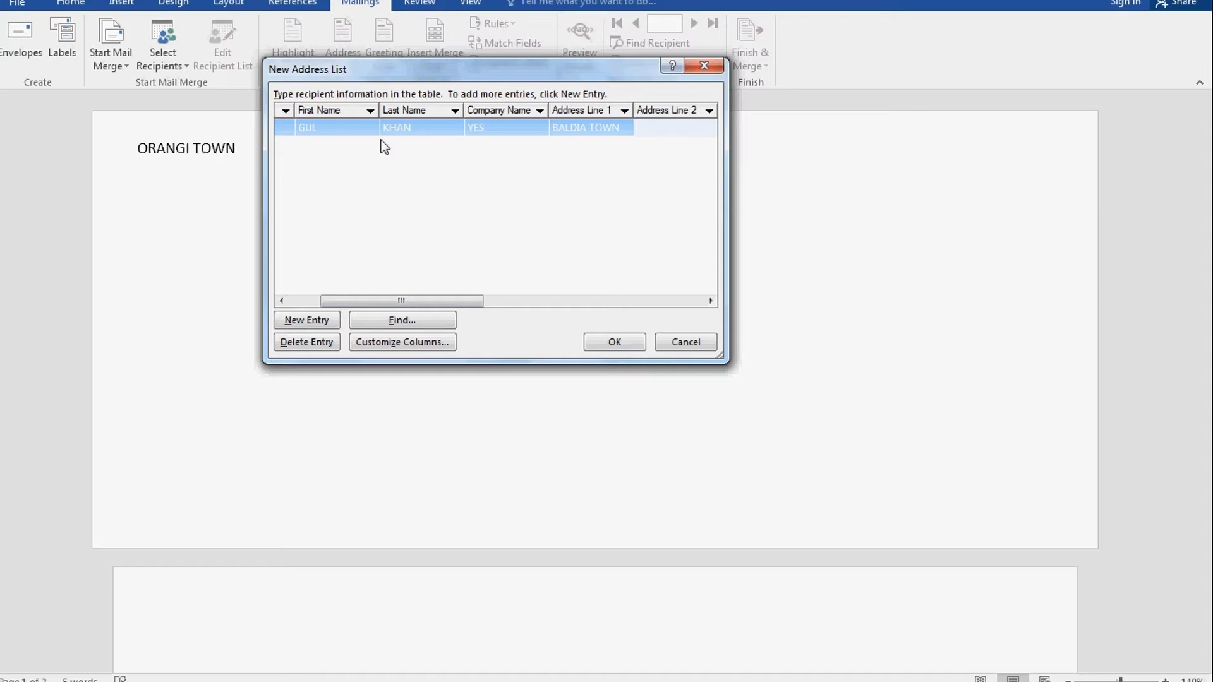
{"action": "type", "text": "SECTOR 9/A"}
{"action": "key", "text": "Tab"}
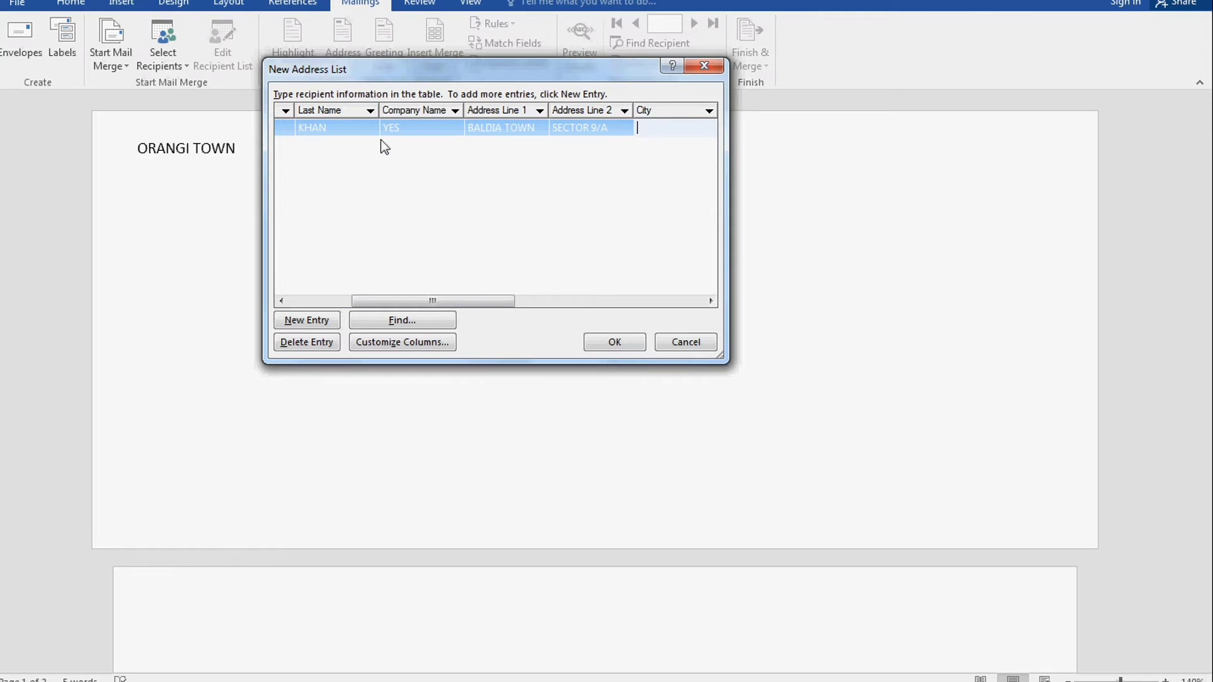
{"action": "type", "text": "KARACHI"}
{"action": "key", "text": "Tab"}
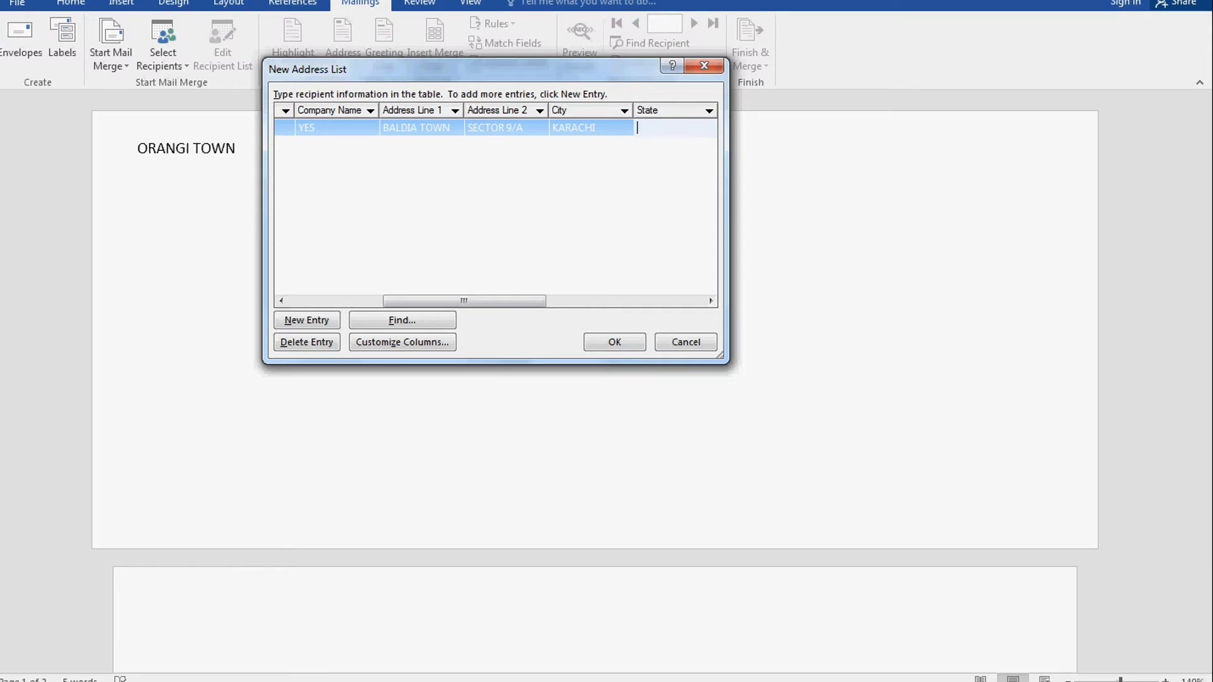
{"action": "type", "text": "PAKISTAN"}
{"action": "key", "text": "Tab"}
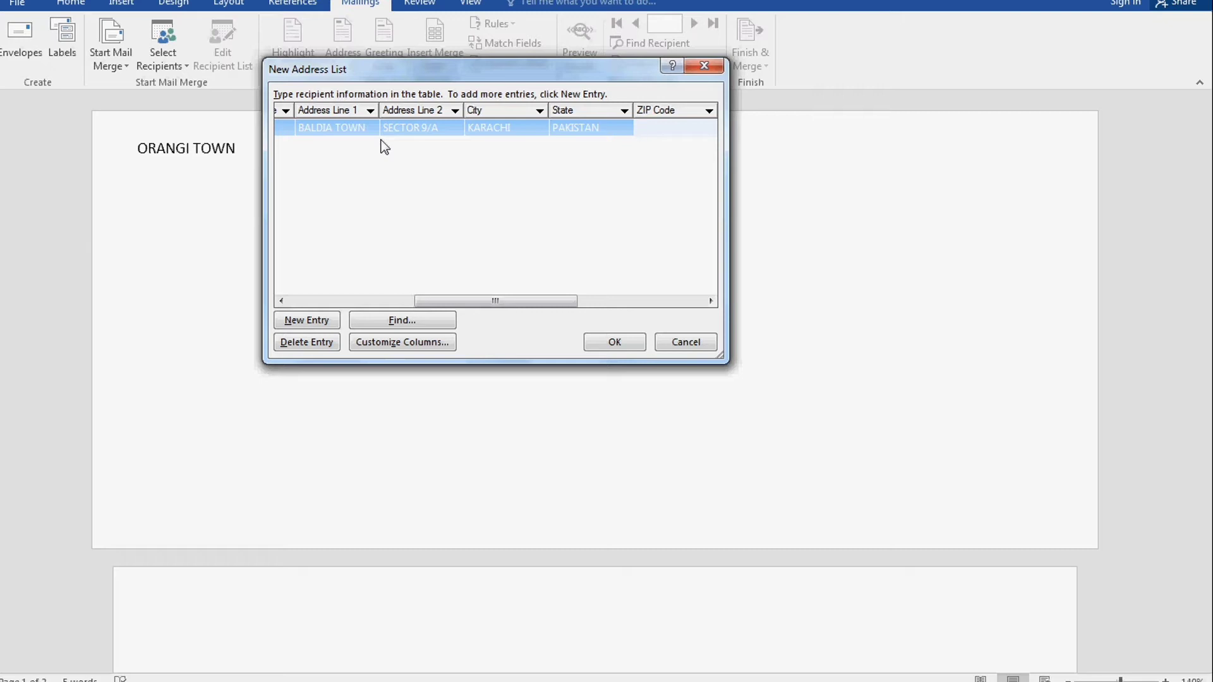
Add the first recipient's ZIP code, skipping country, plus home and work phone numbers
{"action": "type", "text": "75760"}
{"action": "key", "text": "Tab"}
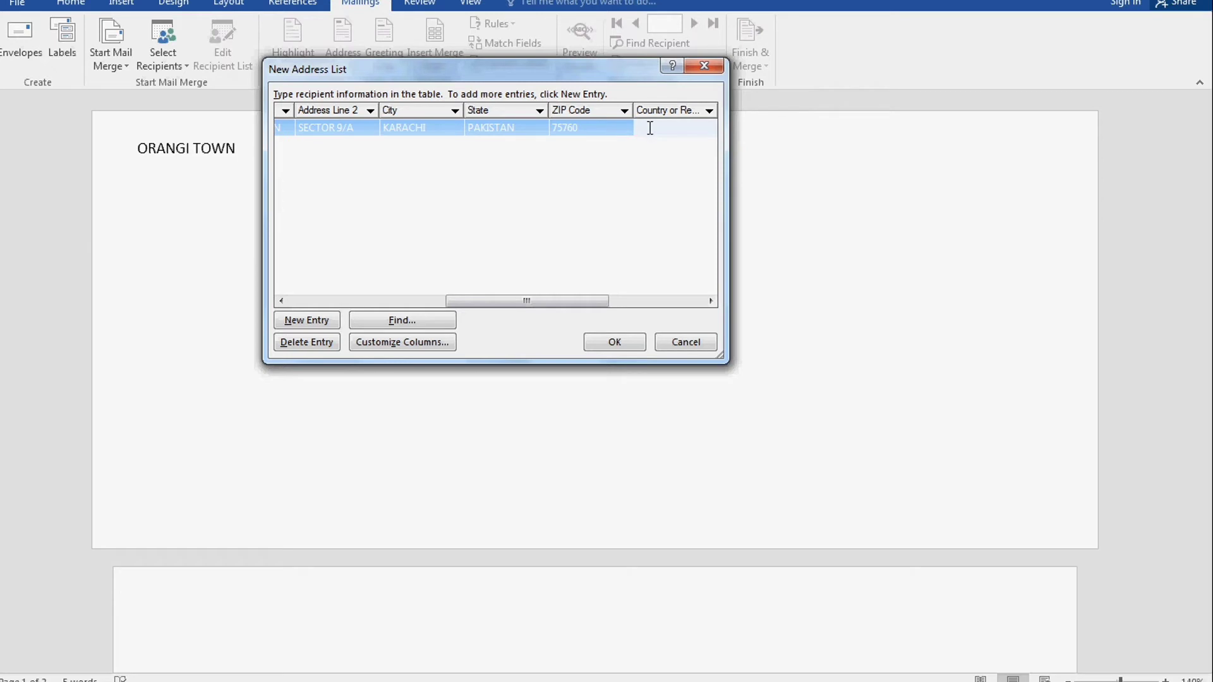
{"action": "key", "text": "Tab"}
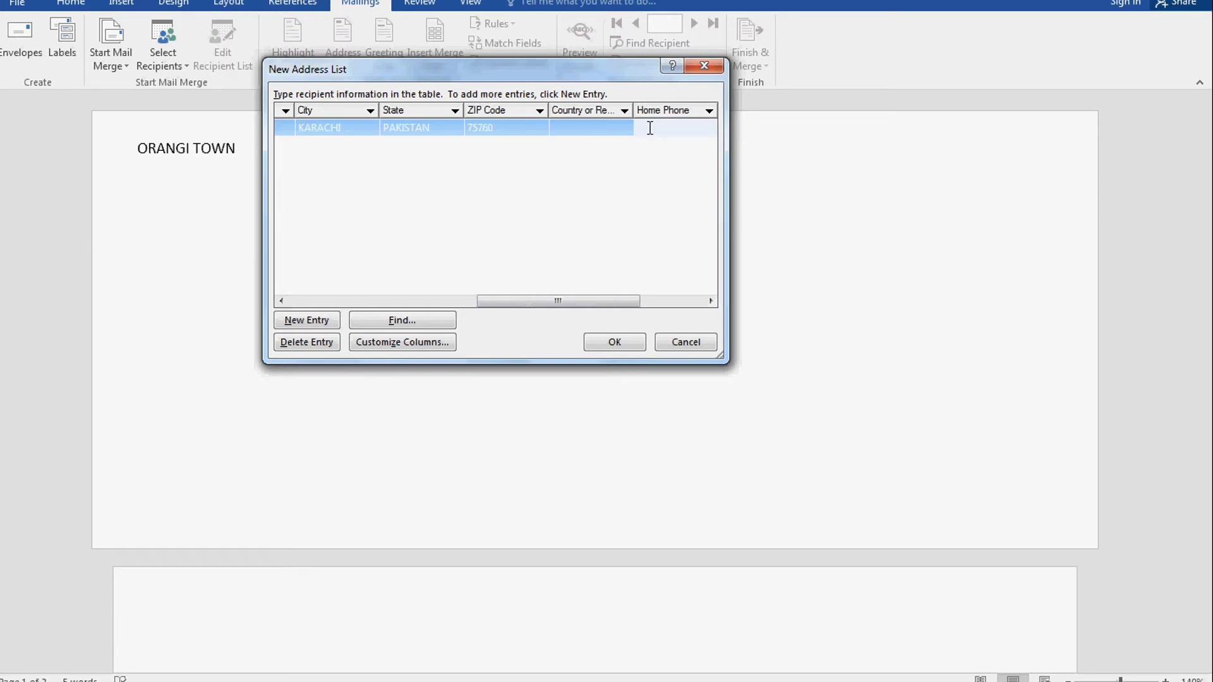
{"action": "type", "text": "12321222"}
{"action": "key", "text": "Tab"}
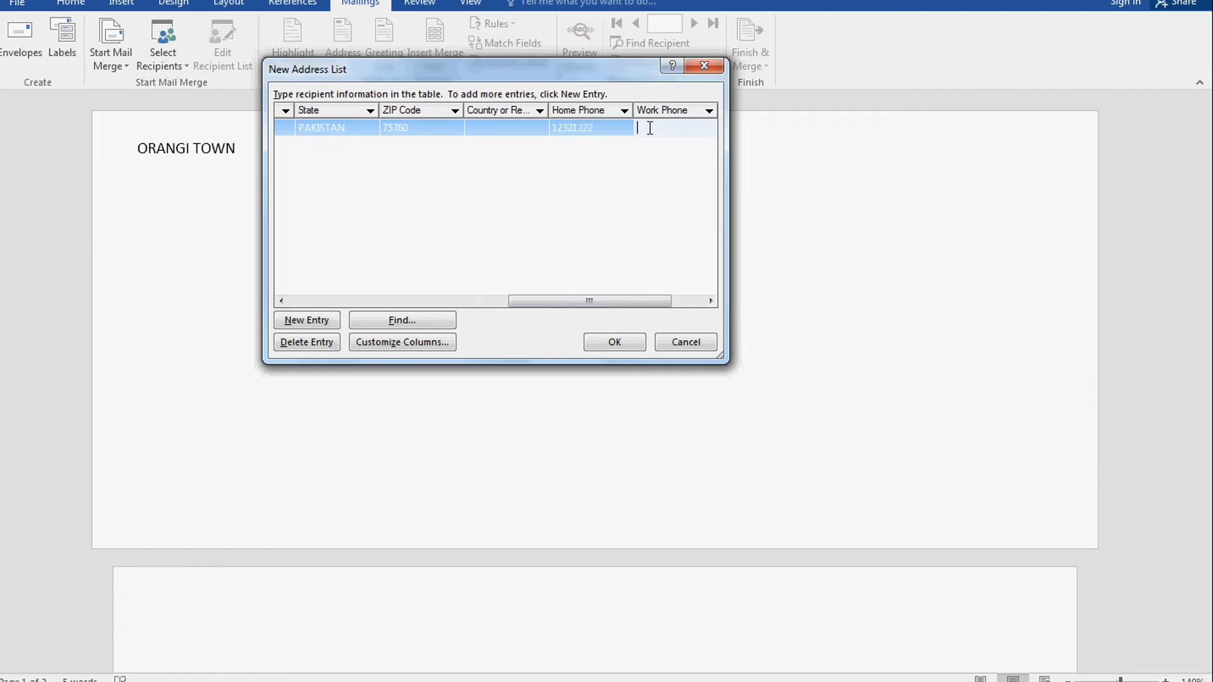
{"action": "type", "text": "545452222"}
Type the first recipient's e-mail address, fixing typos, then shift the dialog slightly right
{"action": "key", "text": "Tab"}
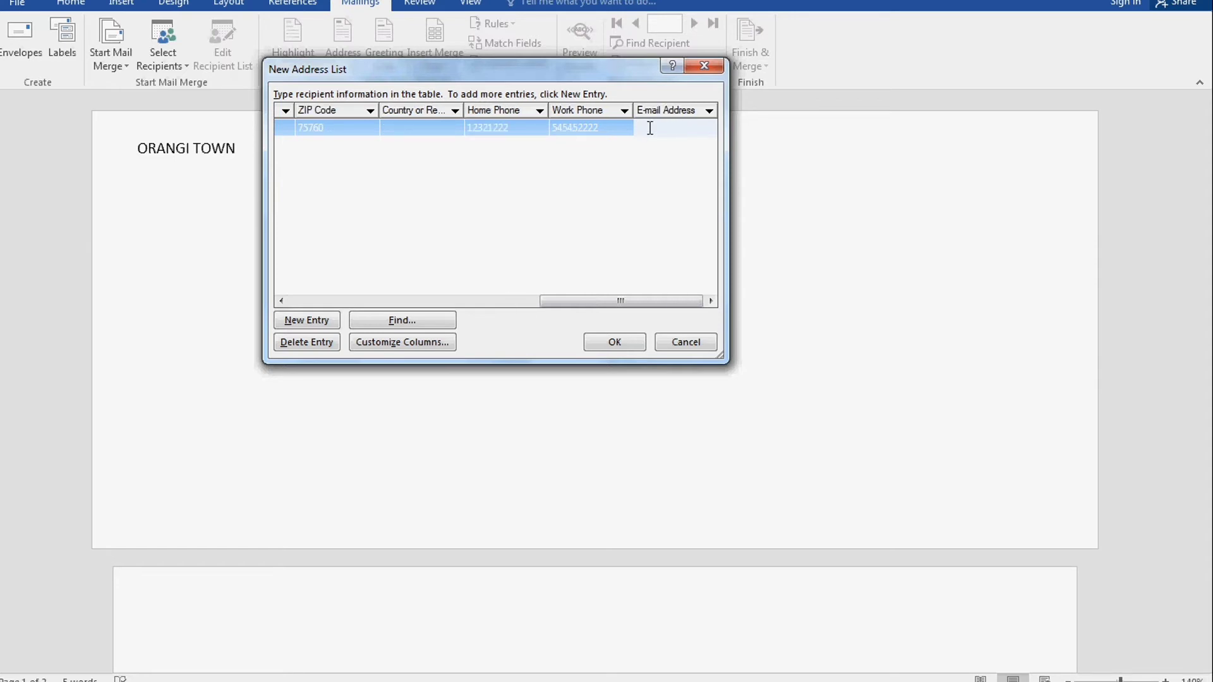
{"action": "left_click_drag", "start_coordinate": [453, 75], "coordinate": [512, 90]}
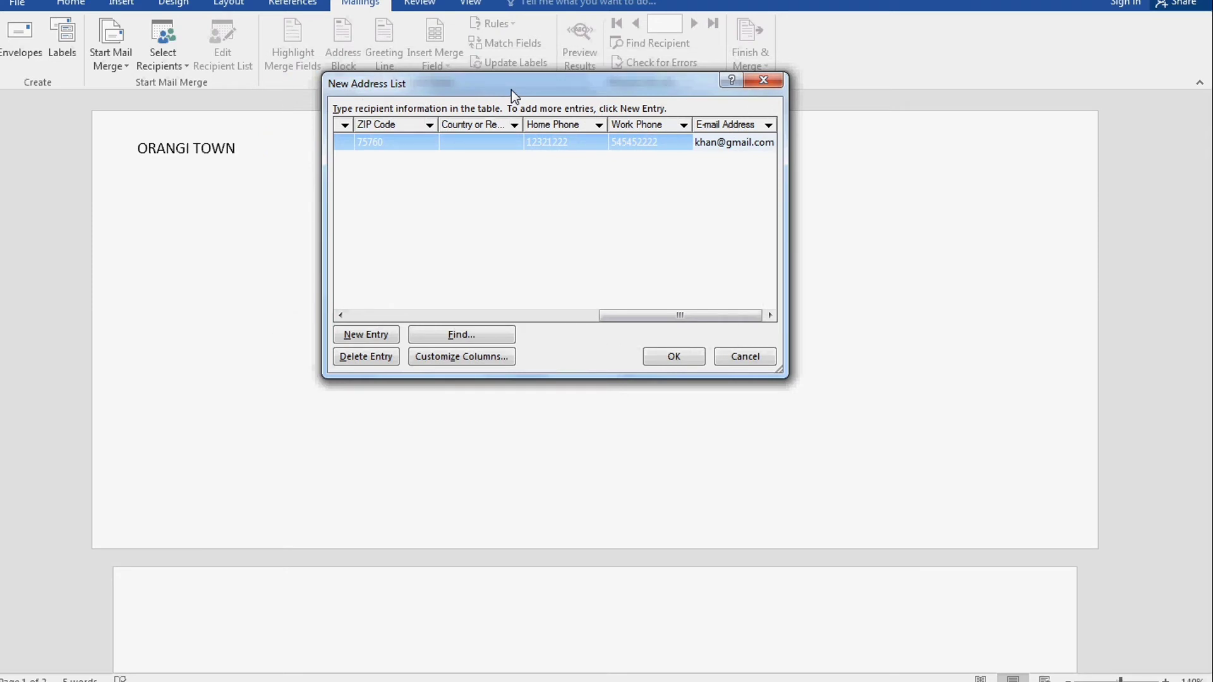
Add a second recipient row with title 'S NO 2' and the recipient's first and last name
{"action": "key", "text": "Tab"}
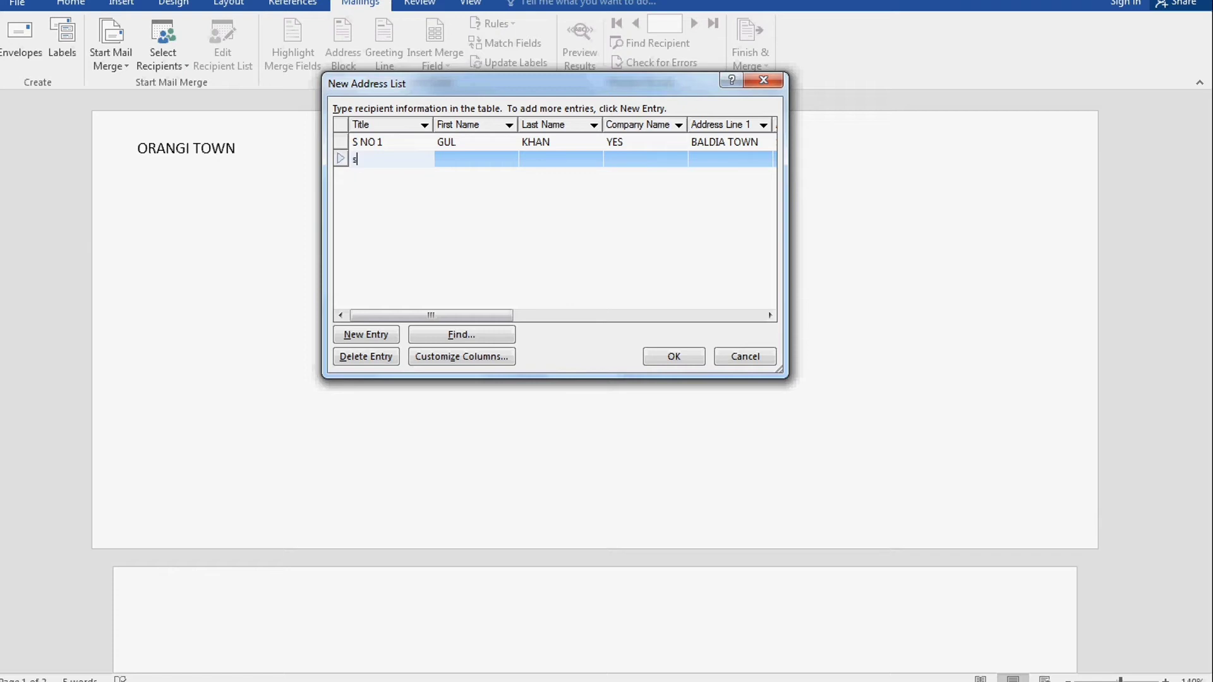
{"action": "type", "text": "S NO 2"}
{"action": "key", "text": "Tab"}
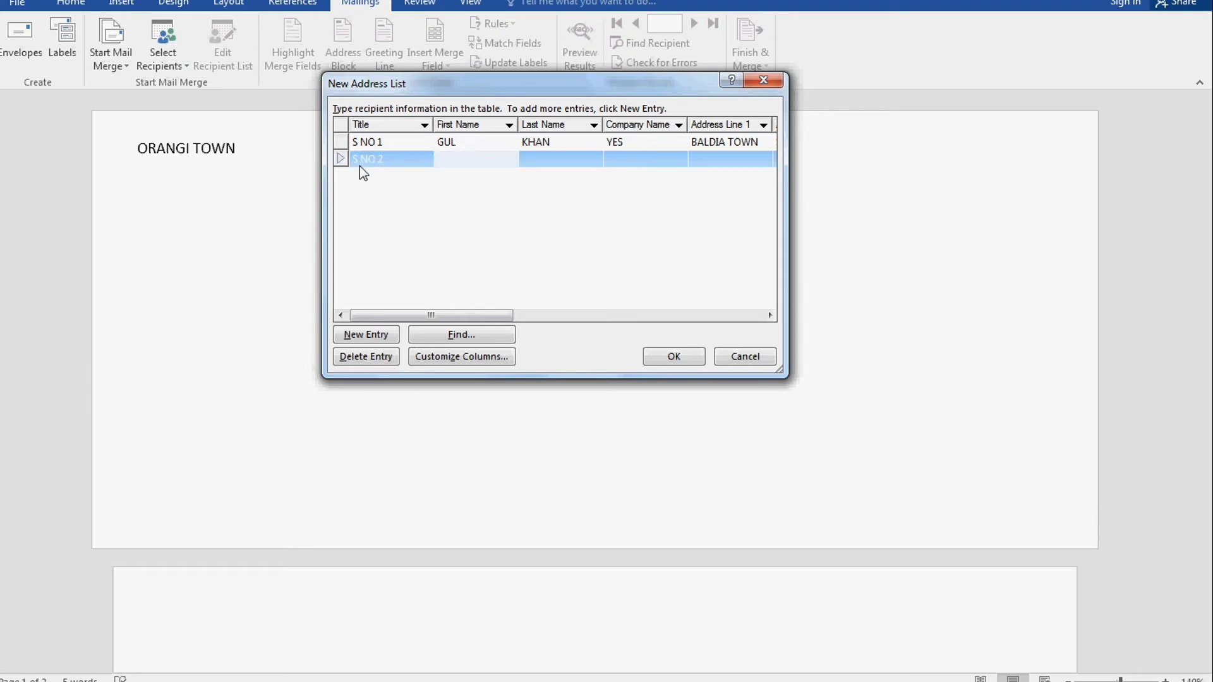
{"action": "key", "text": "Tab"}
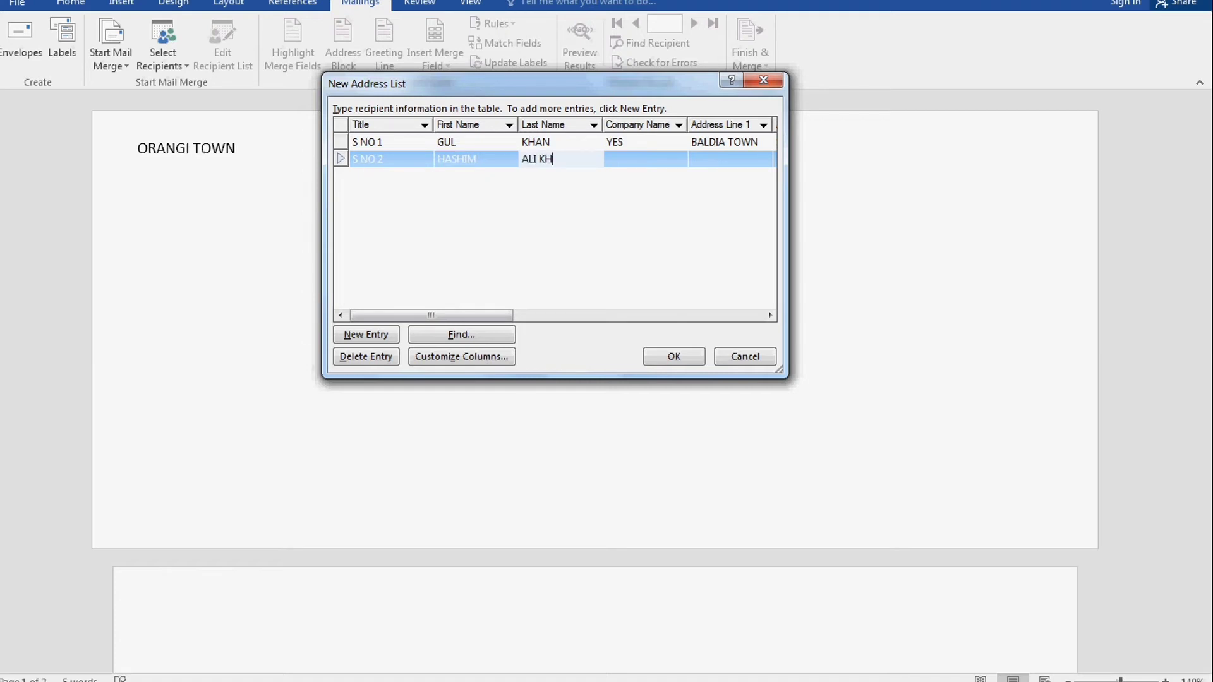
{"action": "key", "text": "Tab"}
Enter company 'HOPE', both address lines, city and state for the second recipient
{"action": "type", "text": "H"}
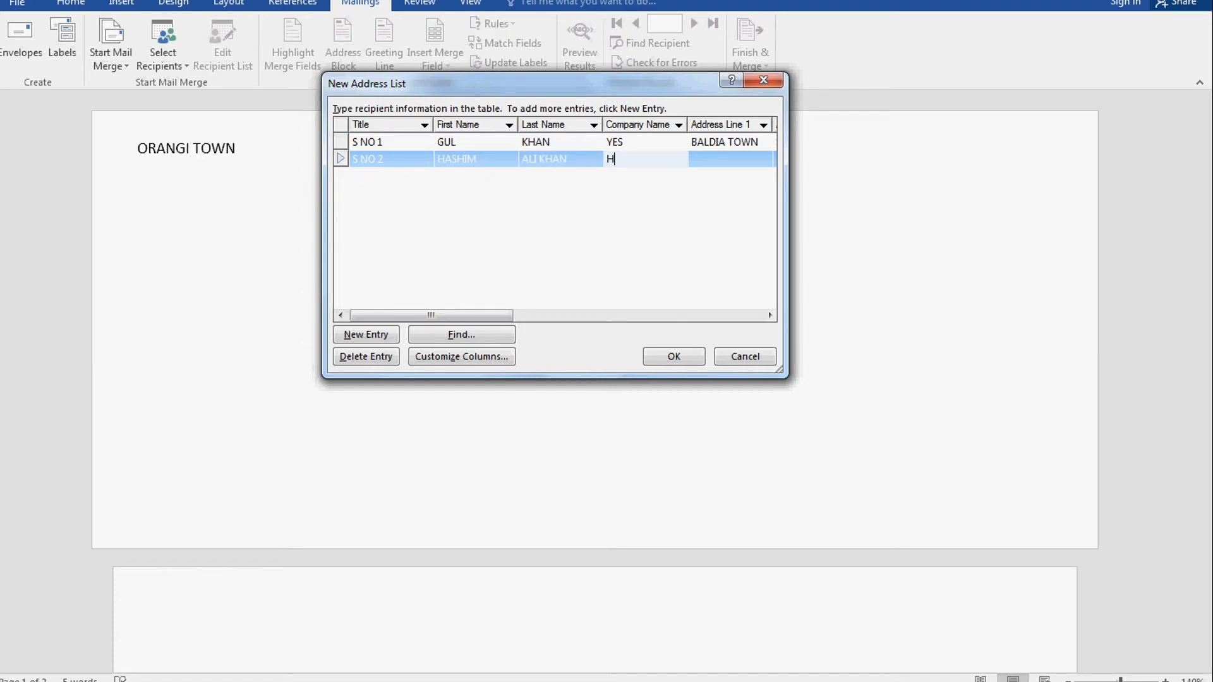
{"action": "type", "text": "OPE"}
{"action": "key", "text": "Tab"}
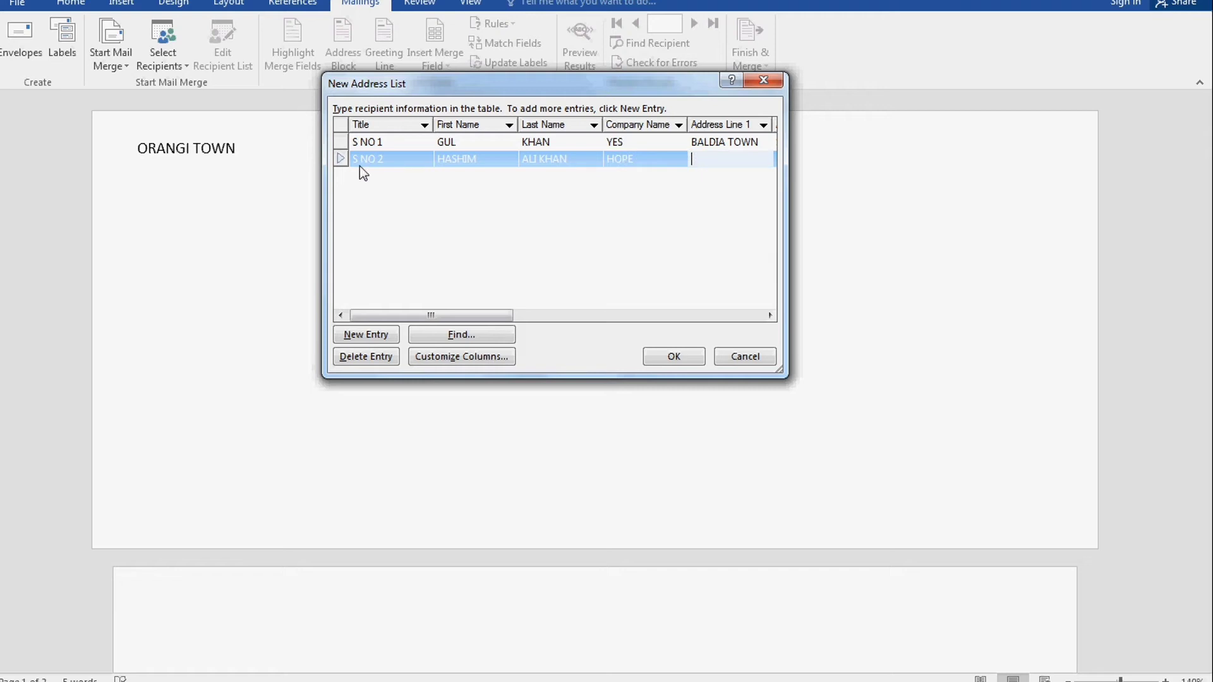
{"action": "type", "text": "SHER SHAH"}
{"action": "key", "text": "Tab"}
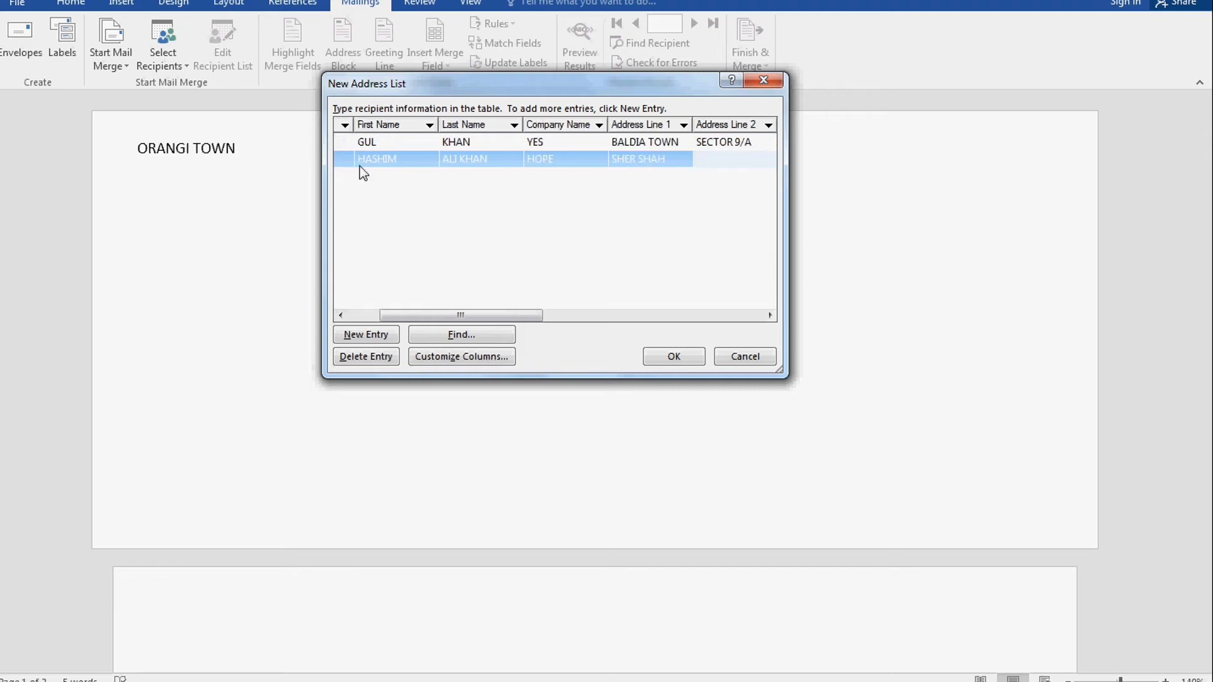
{"action": "type", "text": "BLOCK, C"}
{"action": "key", "text": "Tab"}
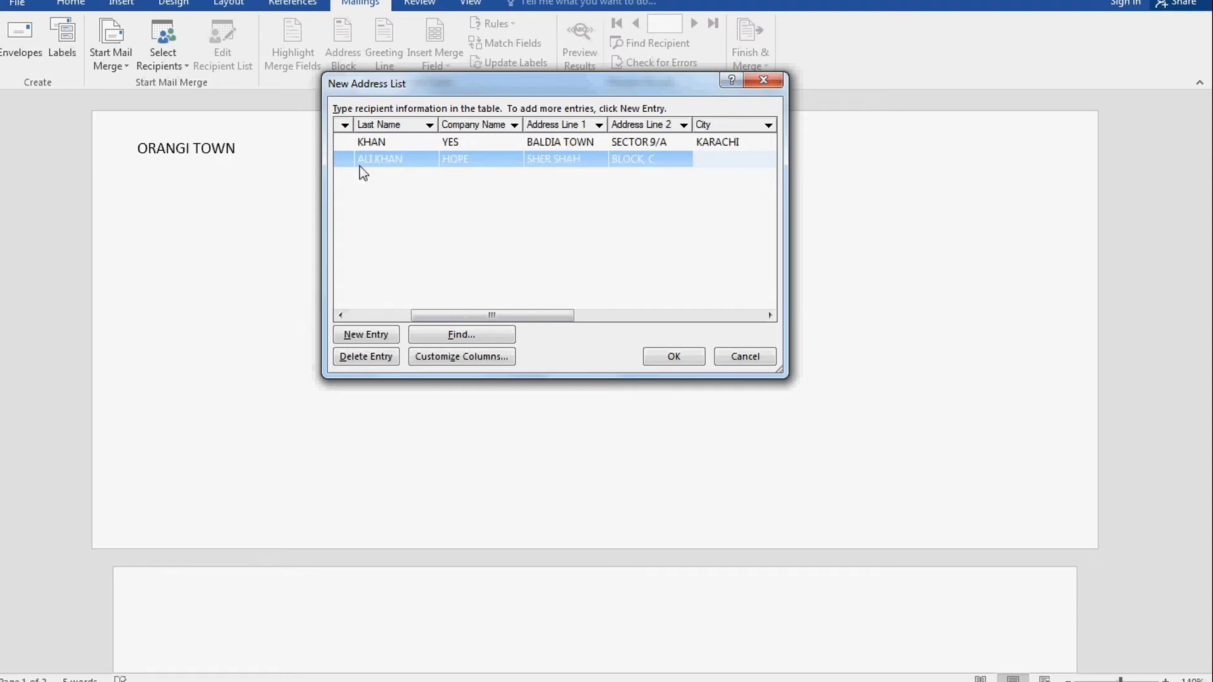
{"action": "type", "text": "KARACHI"}
{"action": "key", "text": "Tab"}
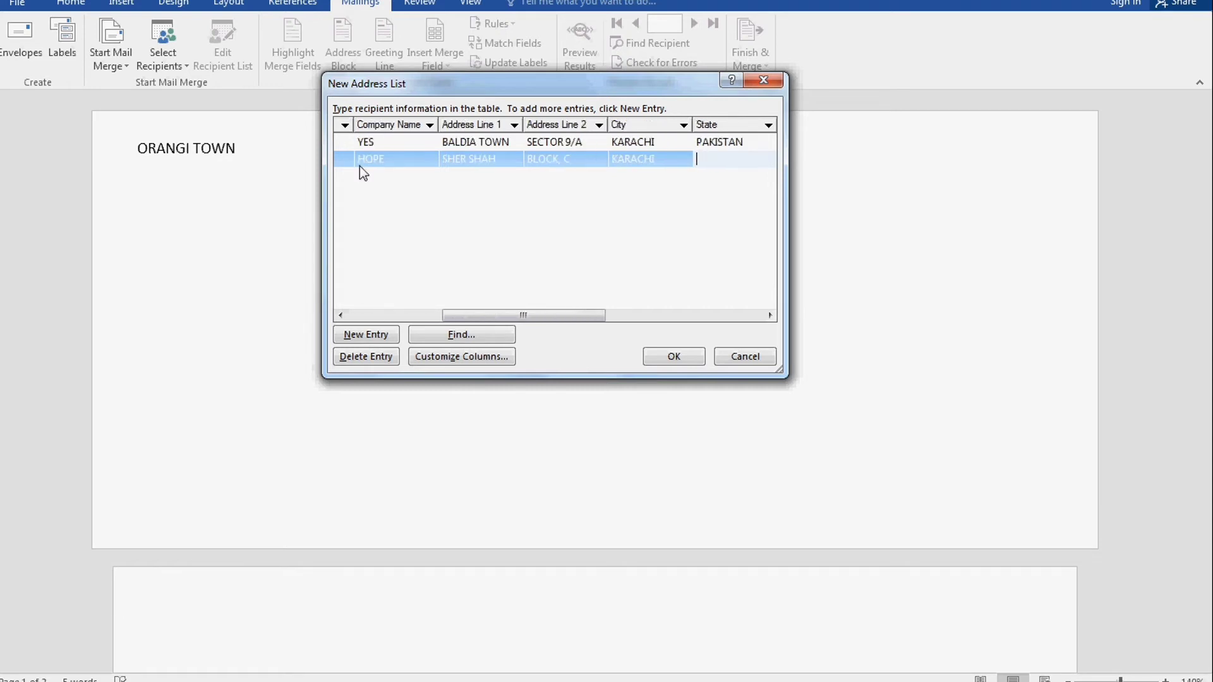
{"action": "type", "text": "PAKISTAN"}
{"action": "key", "text": "Tab"}
Fill in the second recipient's ZIP code, home and work phones, and e-mail address
{"action": "type", "text": "23232"}
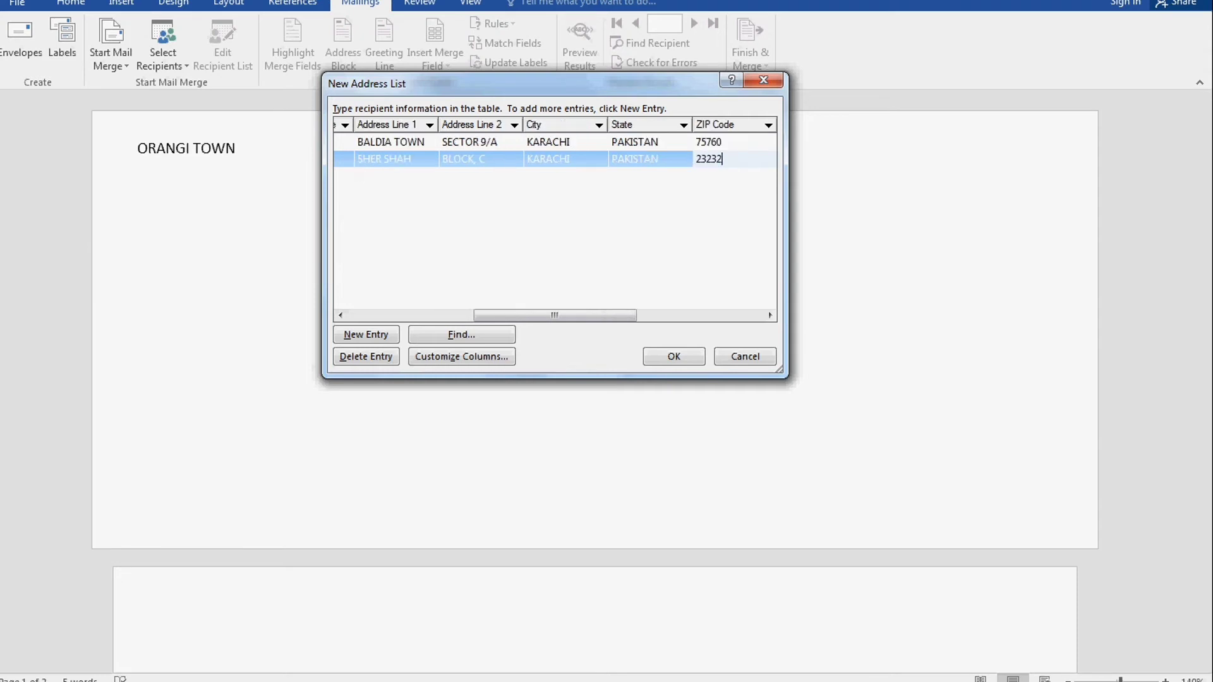
{"action": "key", "text": "Tab"}
{"action": "key", "text": "Tab"}
{"action": "type", "text": "232121"}
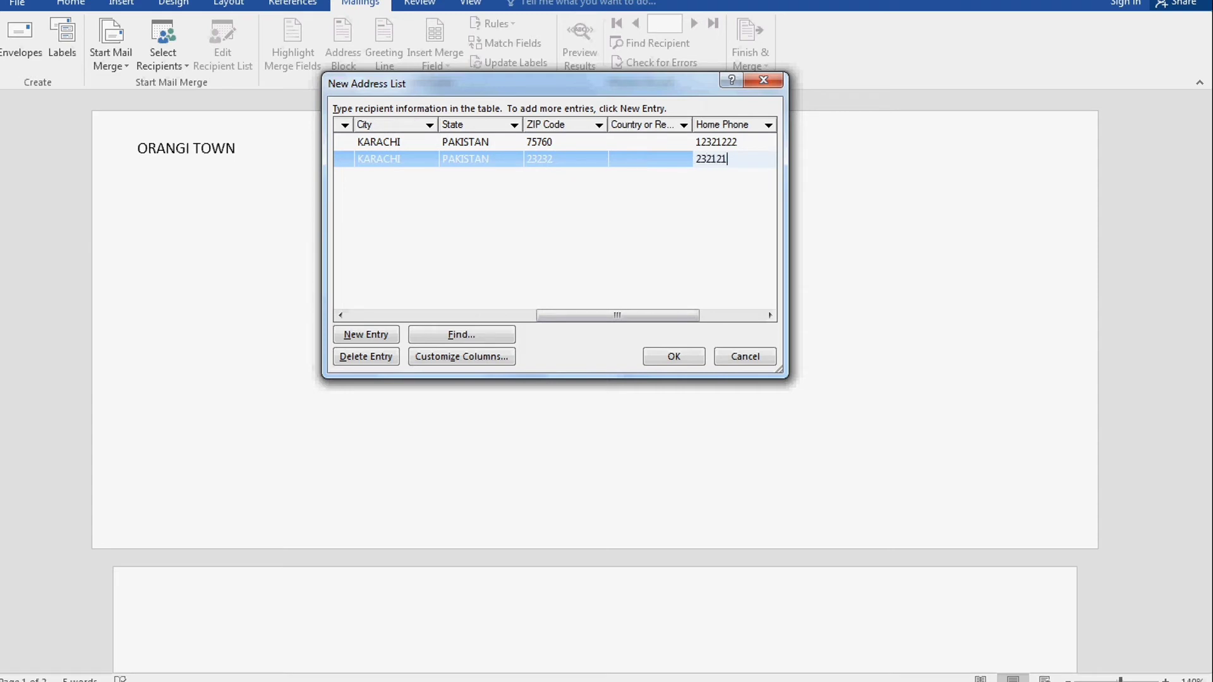
{"action": "key", "text": "Tab"}
{"action": "type", "text": "21212121"}
{"action": "key", "text": "Tab"}
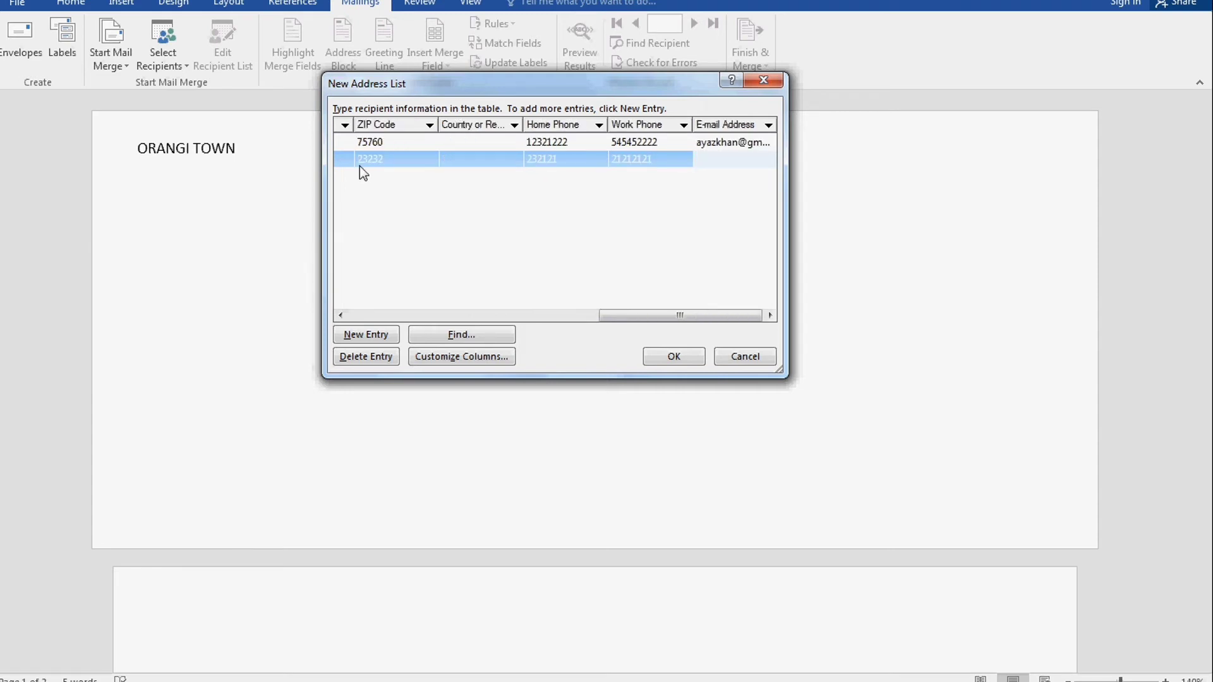
Add a third recipient row with title 'S NO 3' and the recipient's first and last name
{"action": "key", "text": "Tab"}
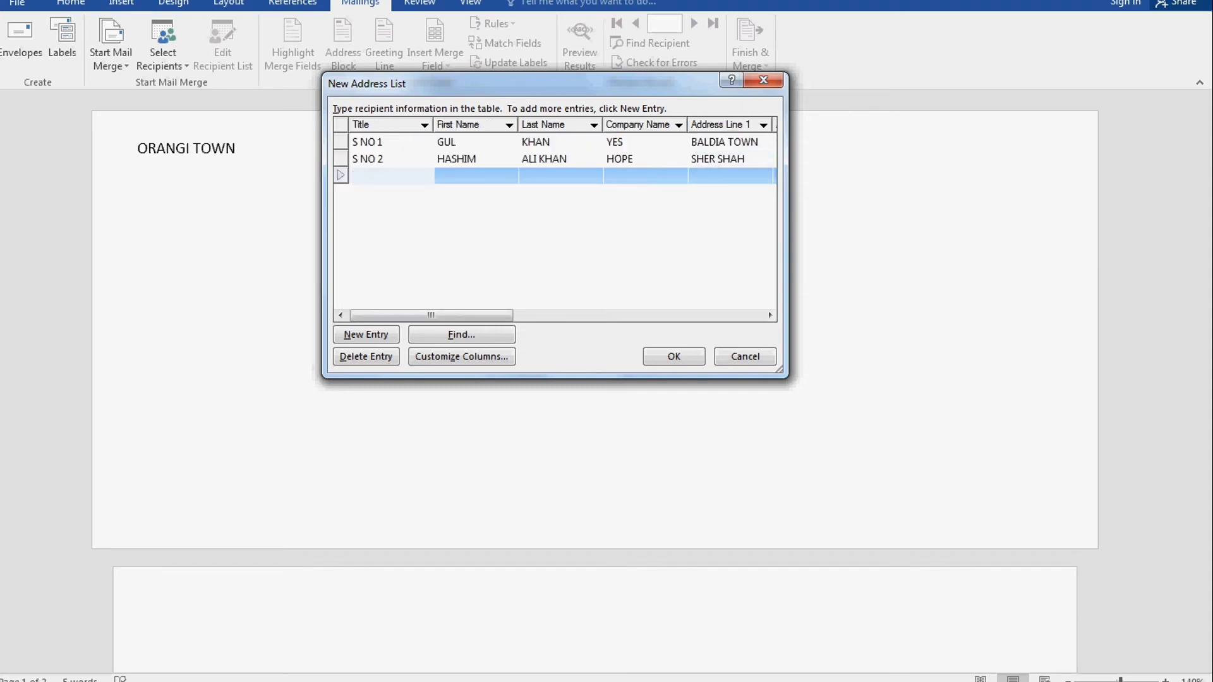
{"action": "type", "text": "S NO 3"}
{"action": "key", "text": "Tab"}
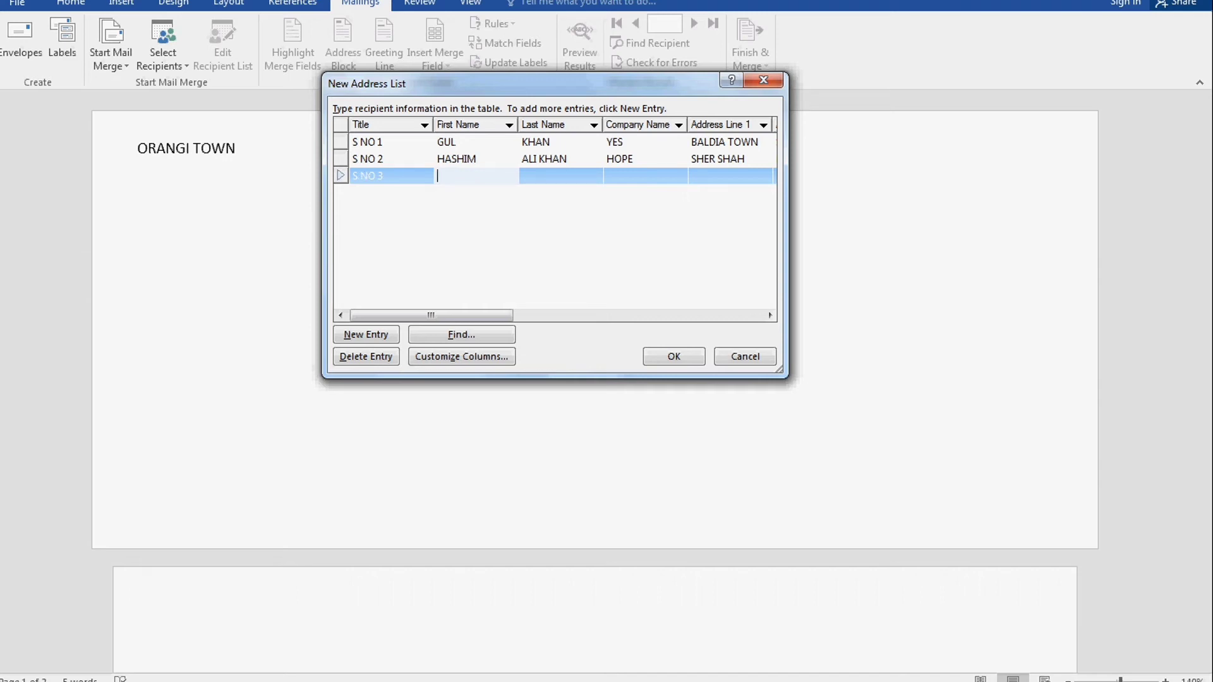
{"action": "key", "text": "Tab"}
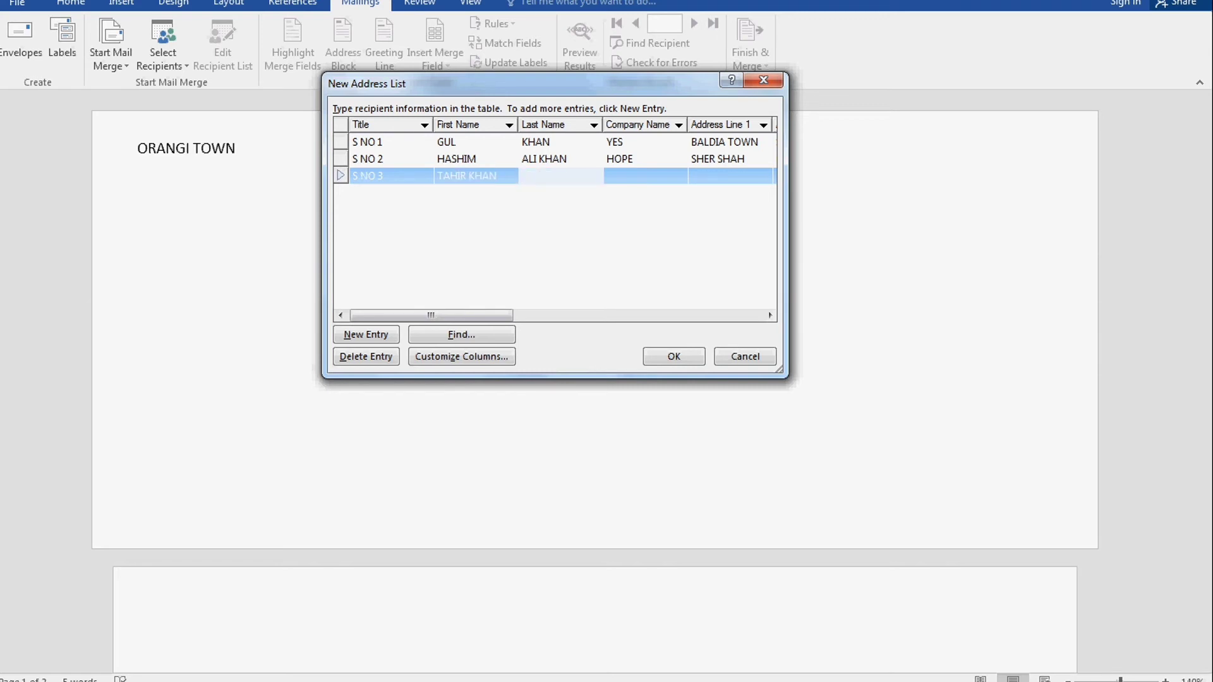
{"action": "key", "text": "Tab"}
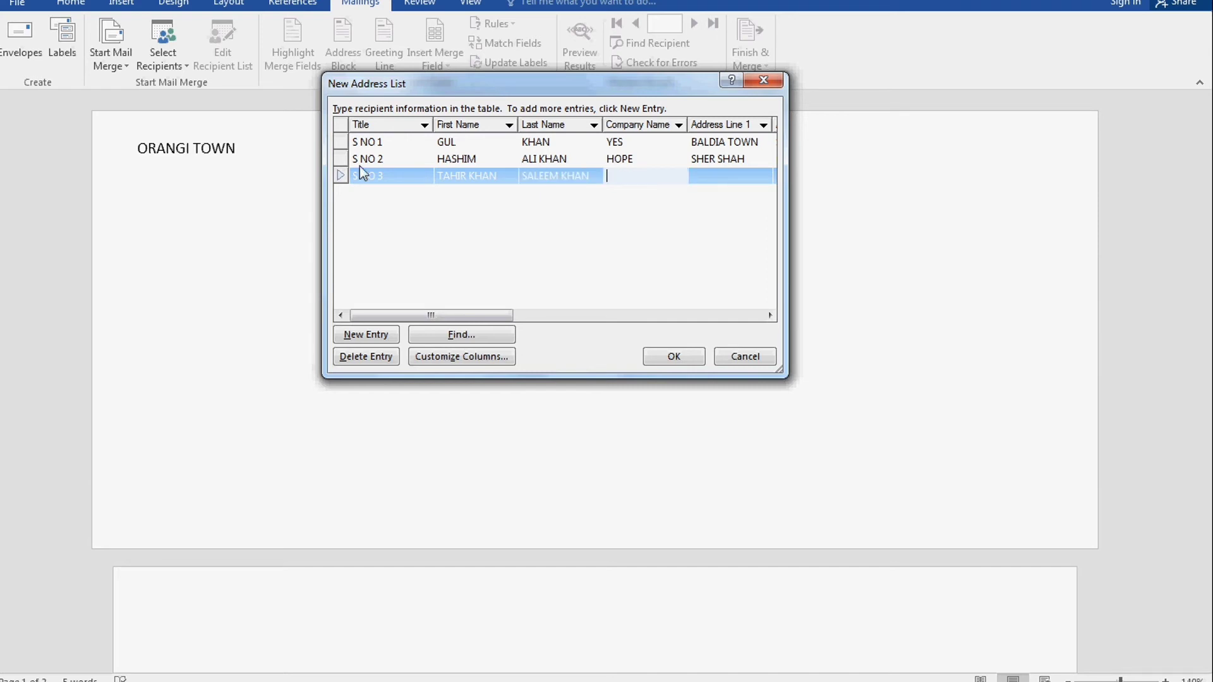
Enter company 'HOME', the corrected first address line, second line, city and state
{"action": "type", "text": "HOME"}
{"action": "key", "text": "Tab"}
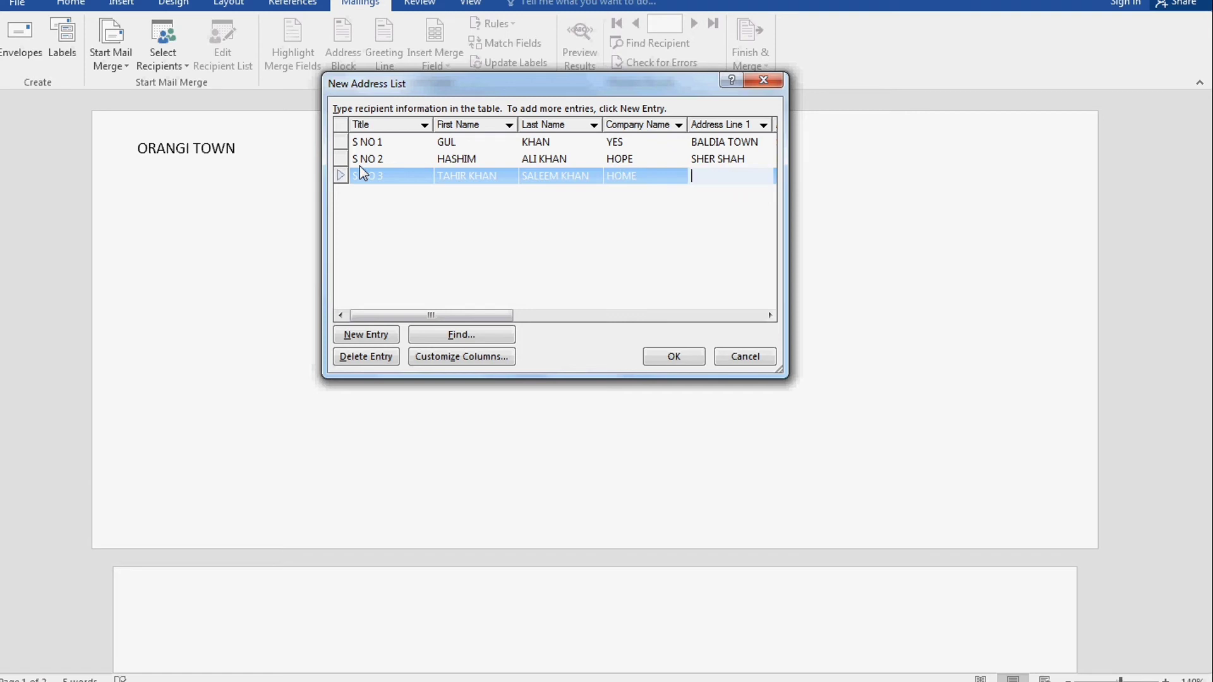
{"action": "type", "text": "ORAGNI"}
{"action": "key", "text": "Tab"}
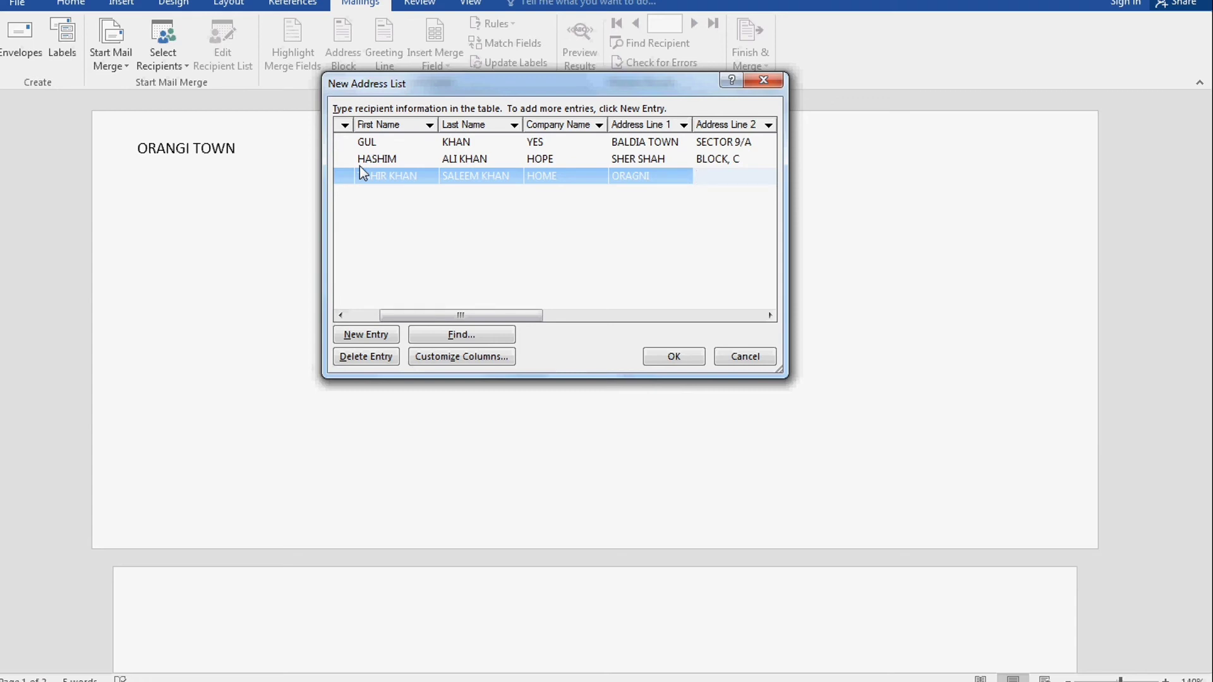
{"action": "left_click", "coordinate": [648, 172]}
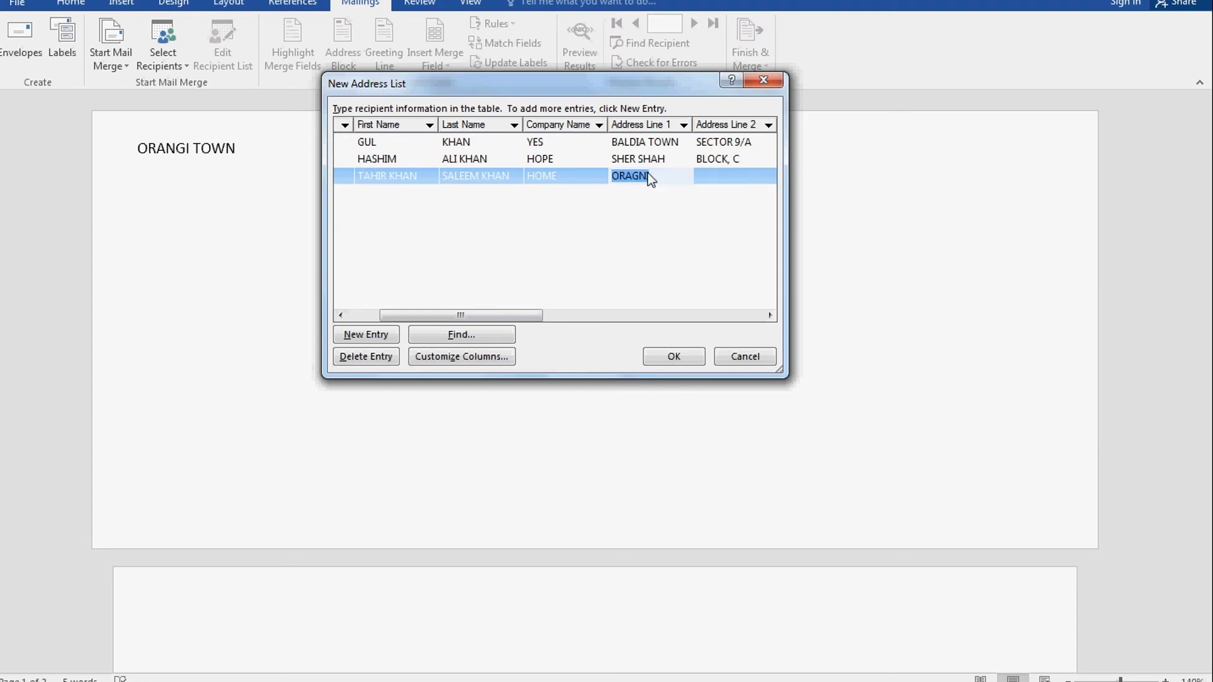
{"action": "type", "text": "ORANGI TOWN"}
{"action": "key", "text": "Tab"}
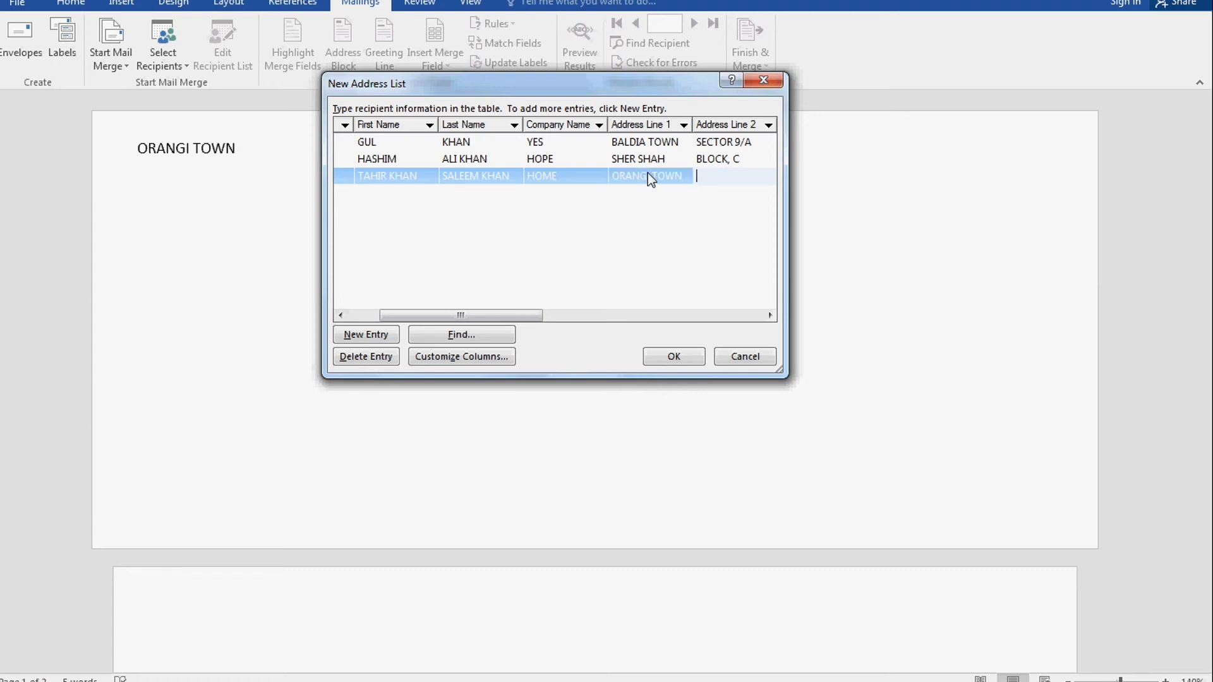
{"action": "type", "text": "BLOCK, A"}
{"action": "key", "text": "Tab"}
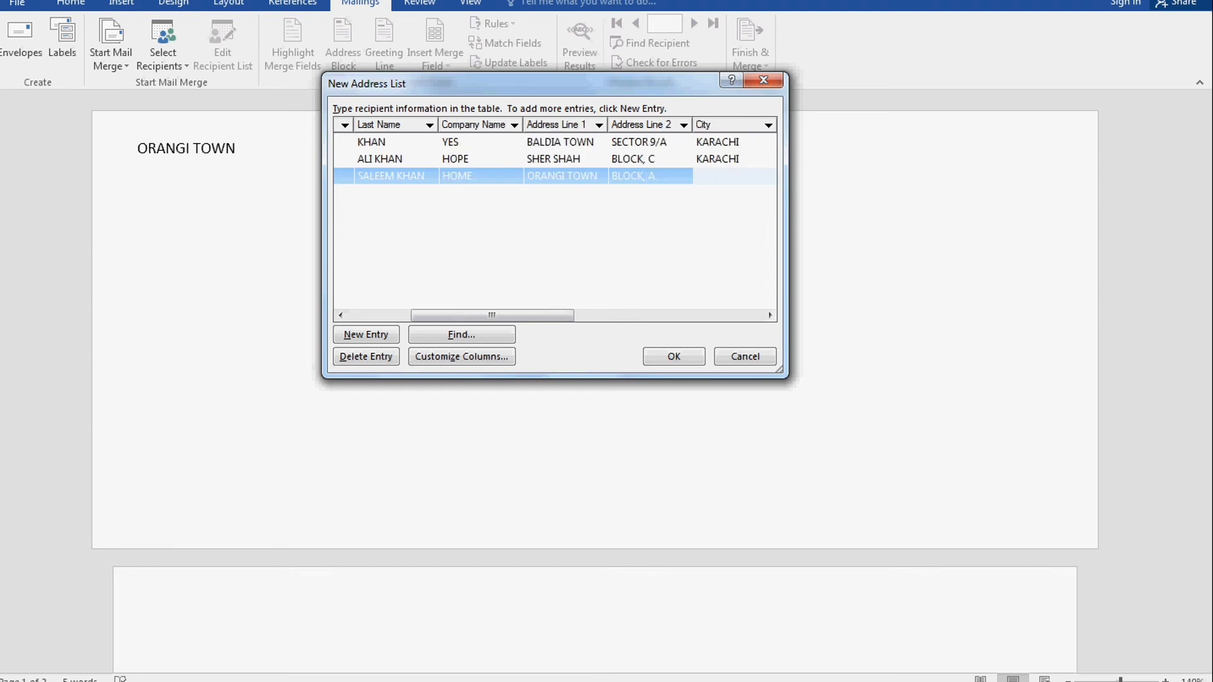
{"action": "type", "text": "KARACHI"}
{"action": "key", "text": "Tab"}
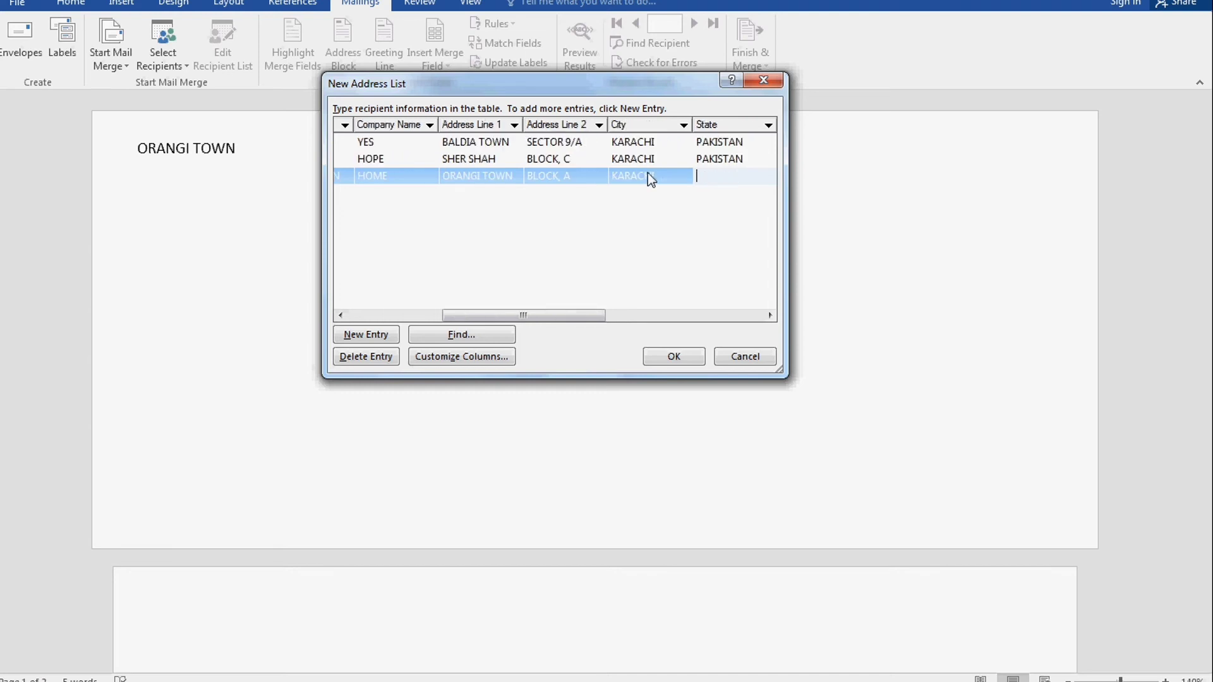
{"action": "type", "text": "PAKISTAN"}
Fill in the third recipient's ZIP code, home and work phones, and e-mail address
{"action": "key", "text": "Tab"}
{"action": "type", "text": "23323"}
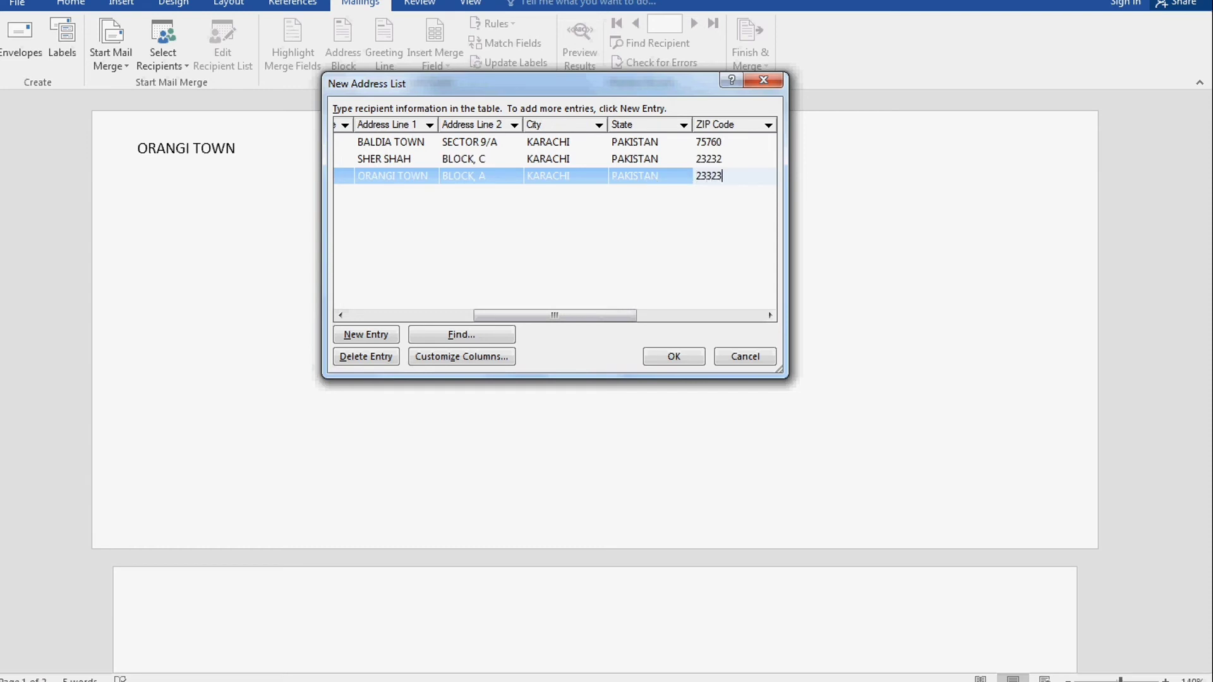
{"action": "key", "text": "Tab"}
{"action": "key", "text": "Tab"}
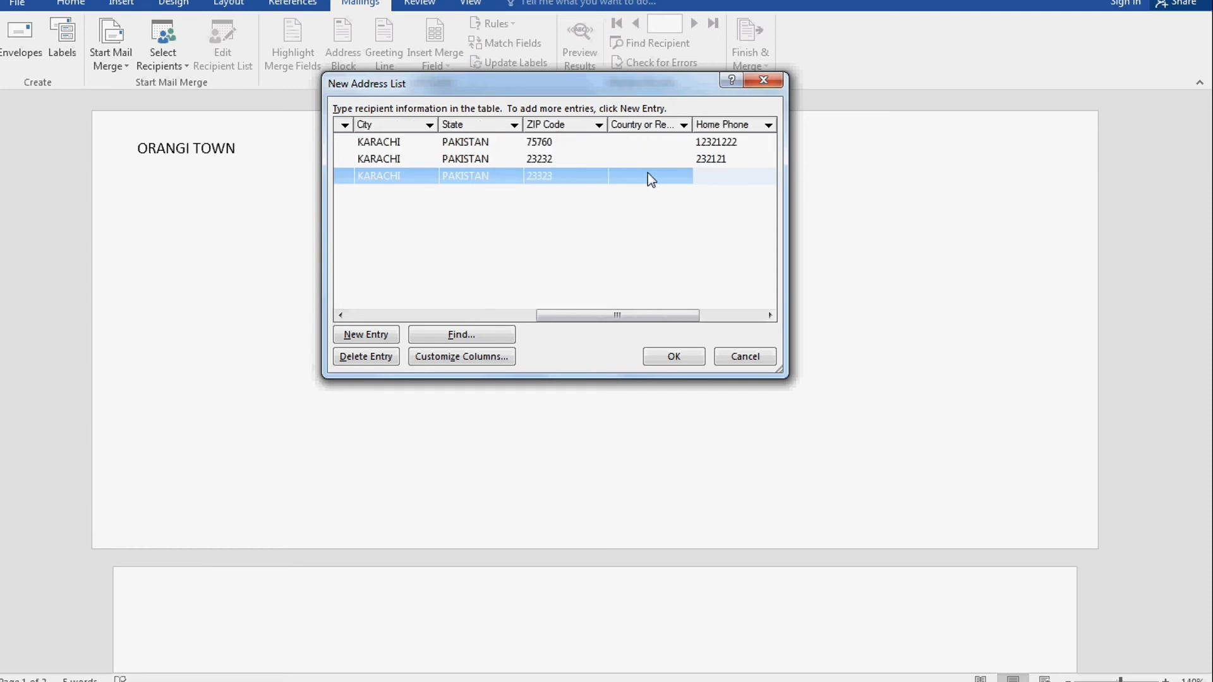
{"action": "type", "text": "544646546"}
{"action": "key", "text": "Tab"}
{"action": "type", "text": "23123123123"}
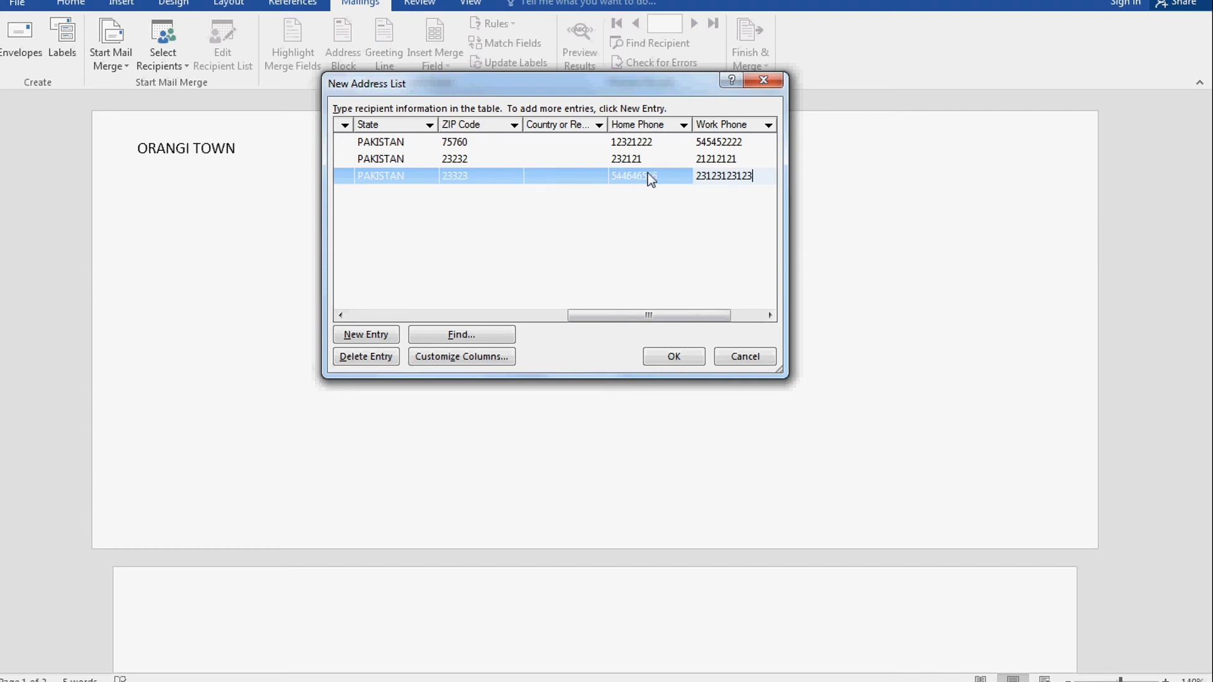
{"action": "key", "text": "Tab"}
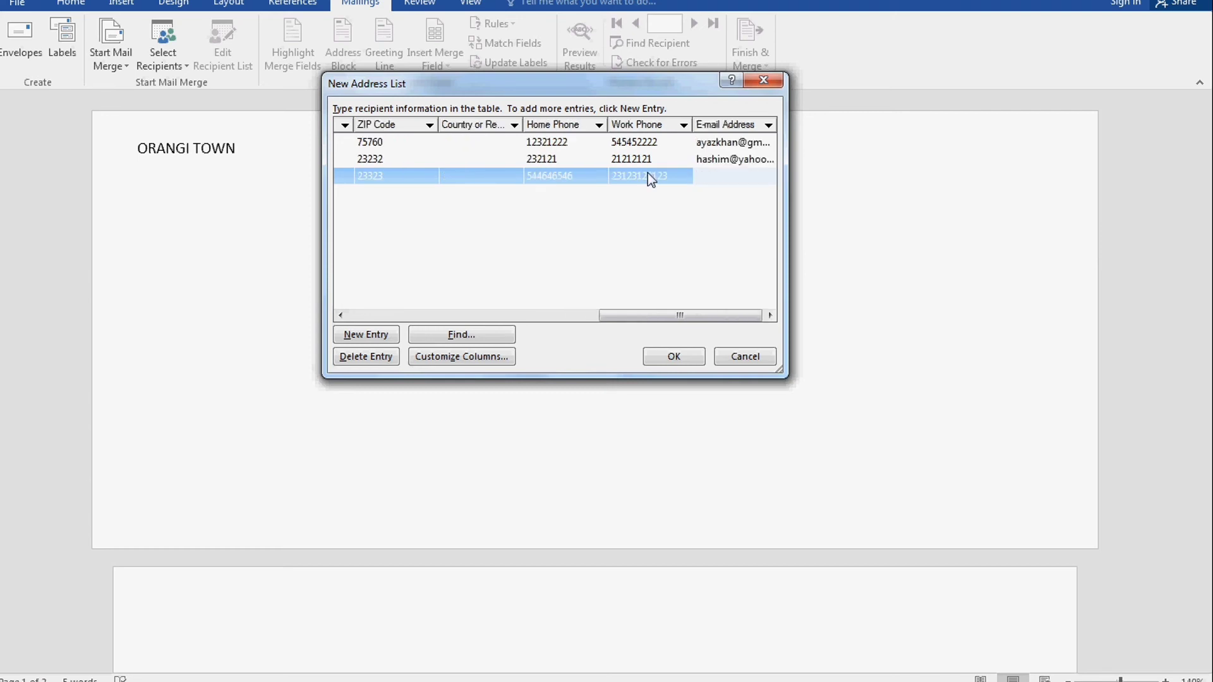
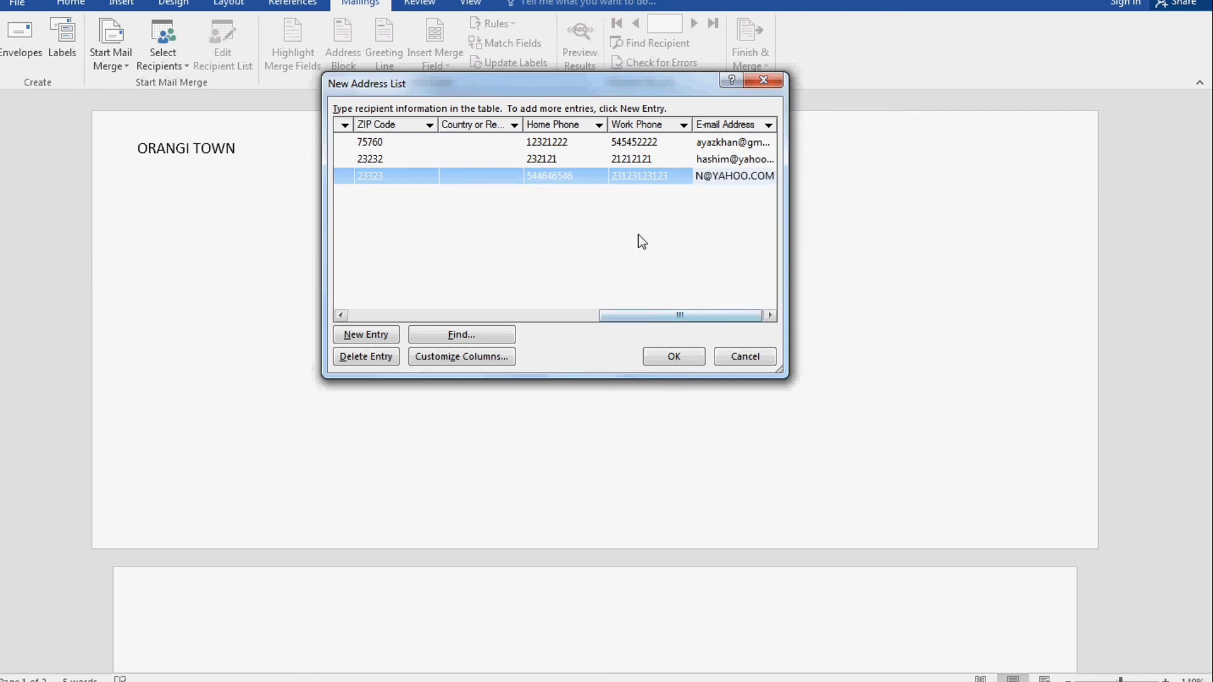
{"action": "left_click_drag", "start_coordinate": [620, 82], "coordinate": [673, 113]}
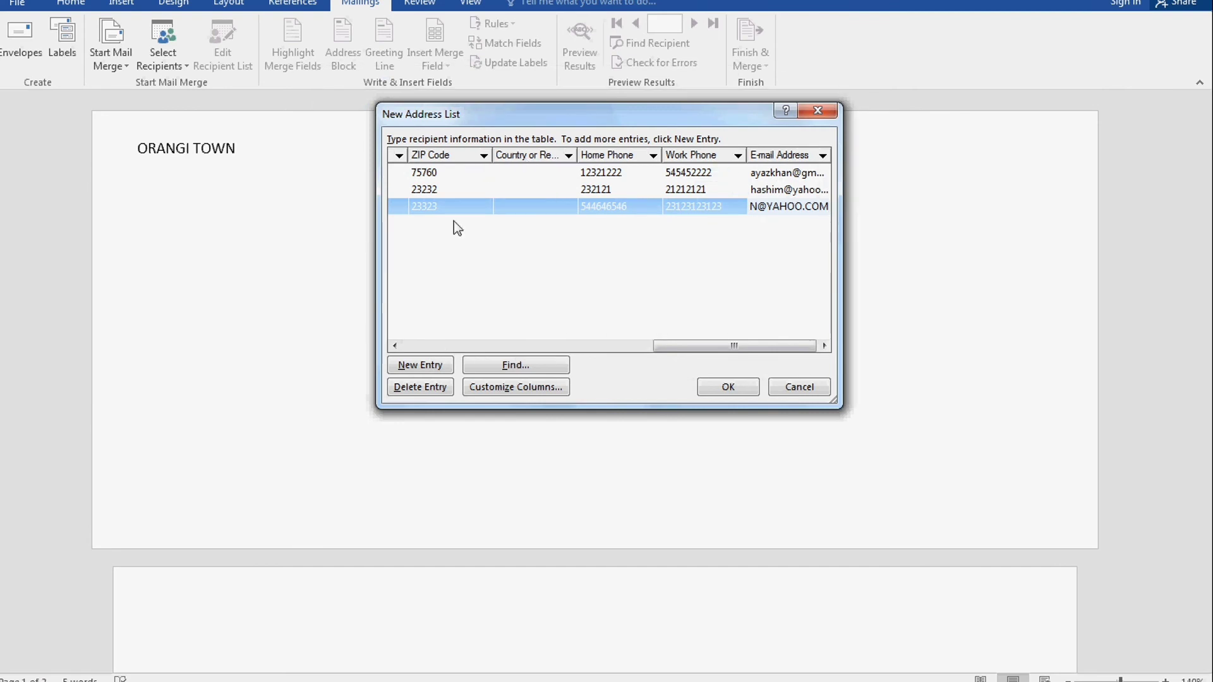
{"action": "left_click_drag", "start_coordinate": [521, 116], "coordinate": [530, 96]}
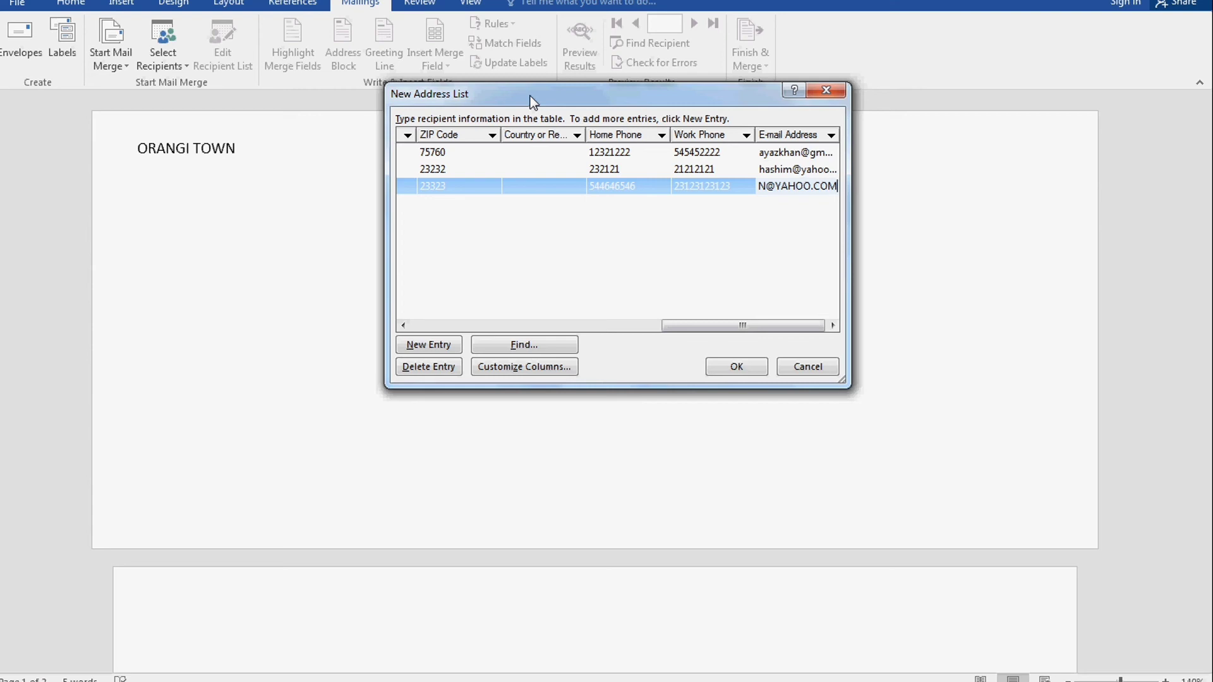
{"action": "left_click_drag", "start_coordinate": [566, 96], "coordinate": [565, 90]}
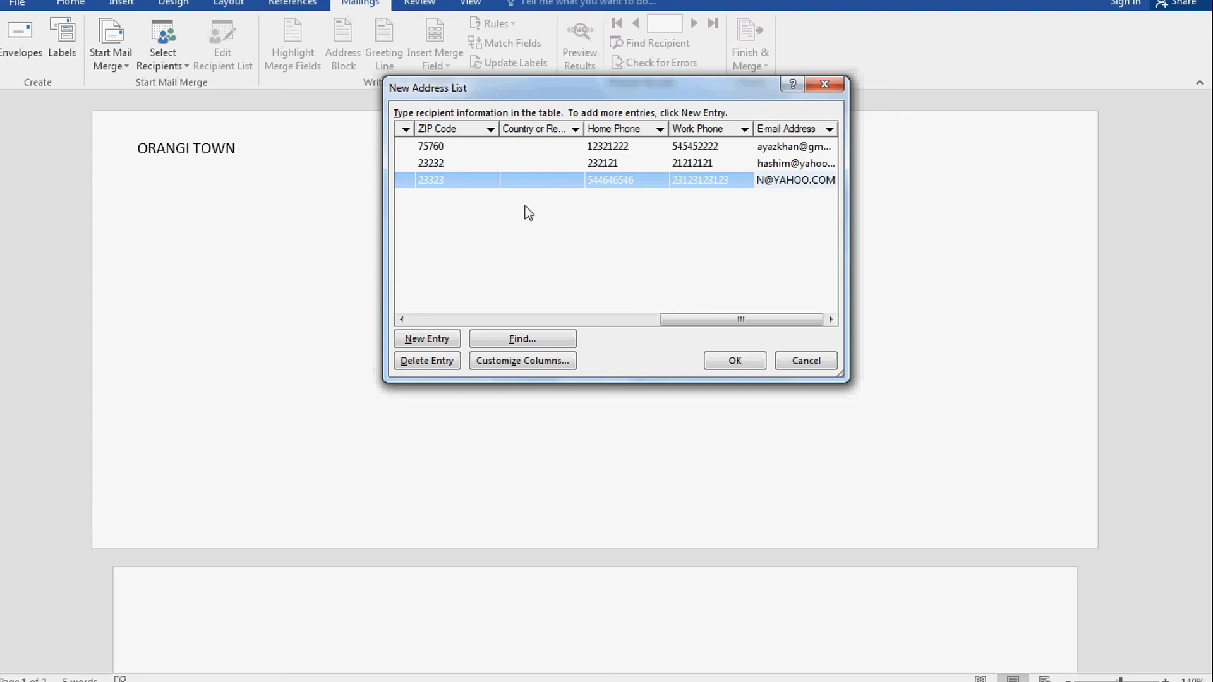
Finish the address list and name the file 'ENTRY FILE' in the Save Address List dialog
{"action": "left_click", "coordinate": [721, 363]}
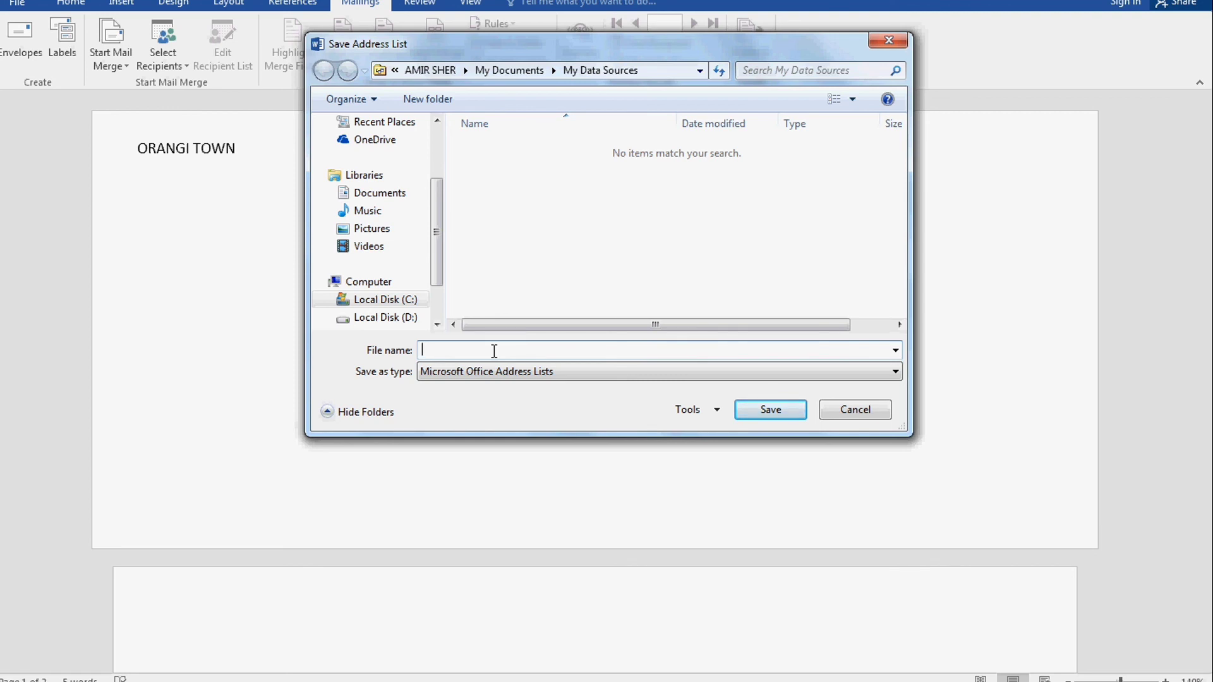
{"action": "type", "text": "ENTRY FILE"}
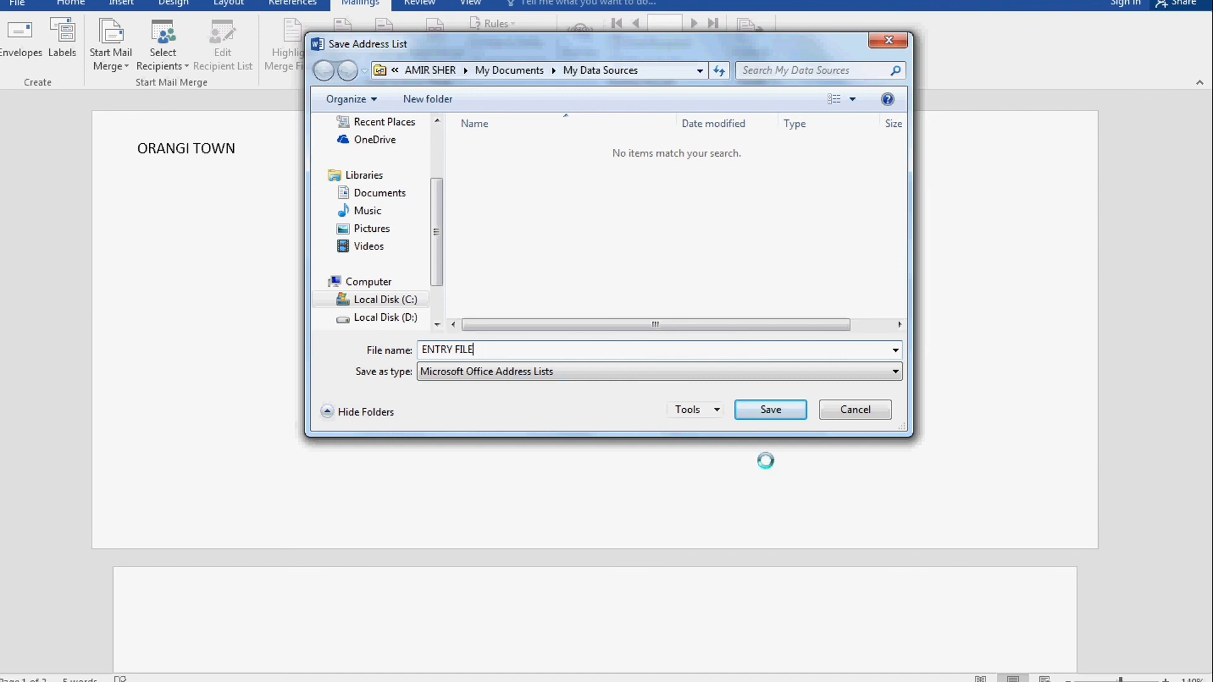
Save the list as ENTRY FILE and scroll back through the merge document
{"action": "left_click", "coordinate": [782, 414]}
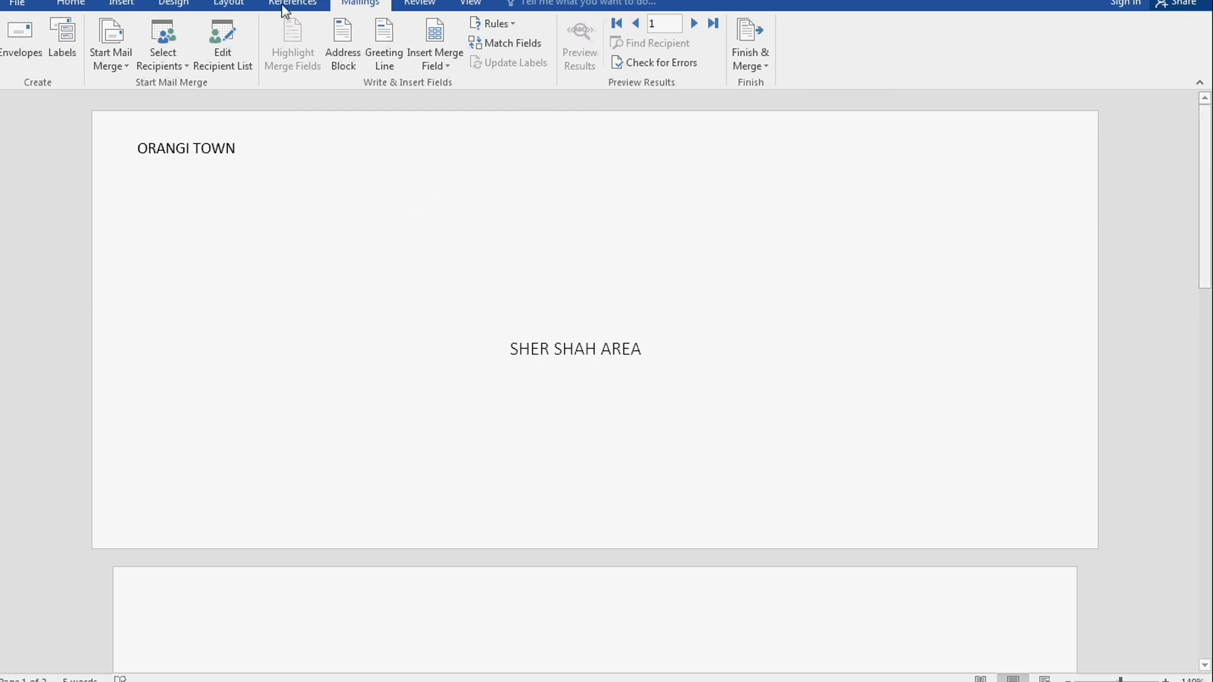
{"action": "left_click", "coordinate": [178, 71]}
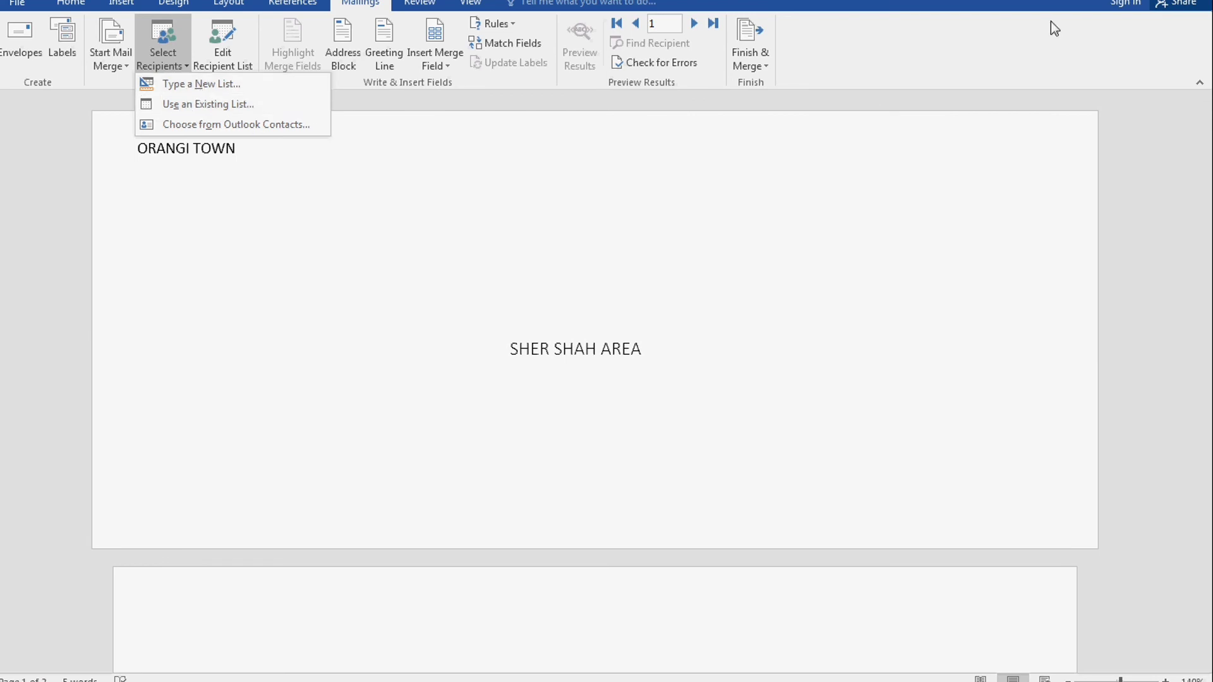
{"action": "left_click", "coordinate": [980, 4]}
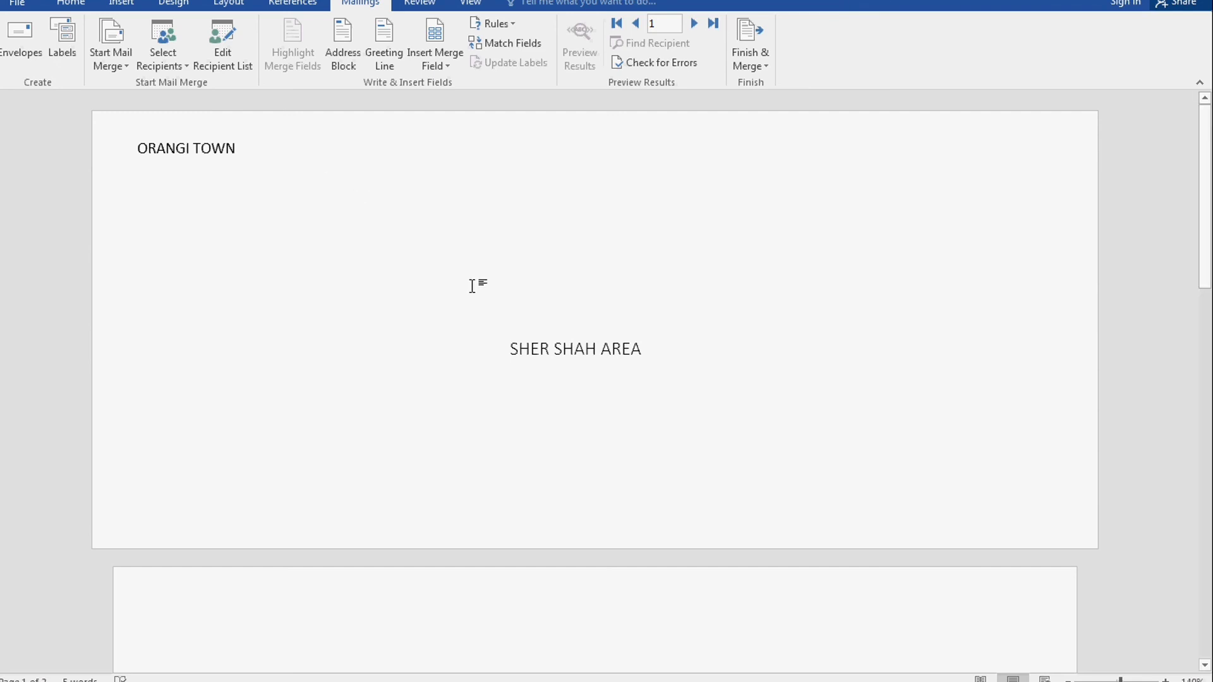
{"action": "scroll", "coordinate": [475, 286], "scroll_direction": "down", "scroll_amount": 3}
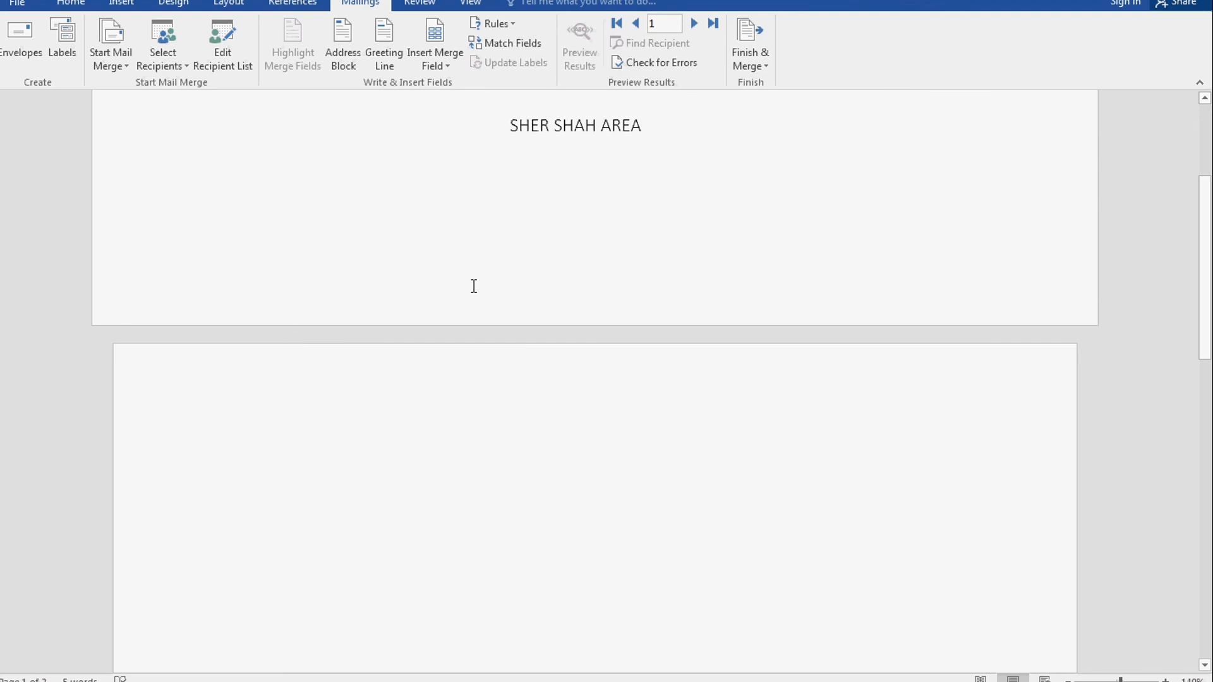